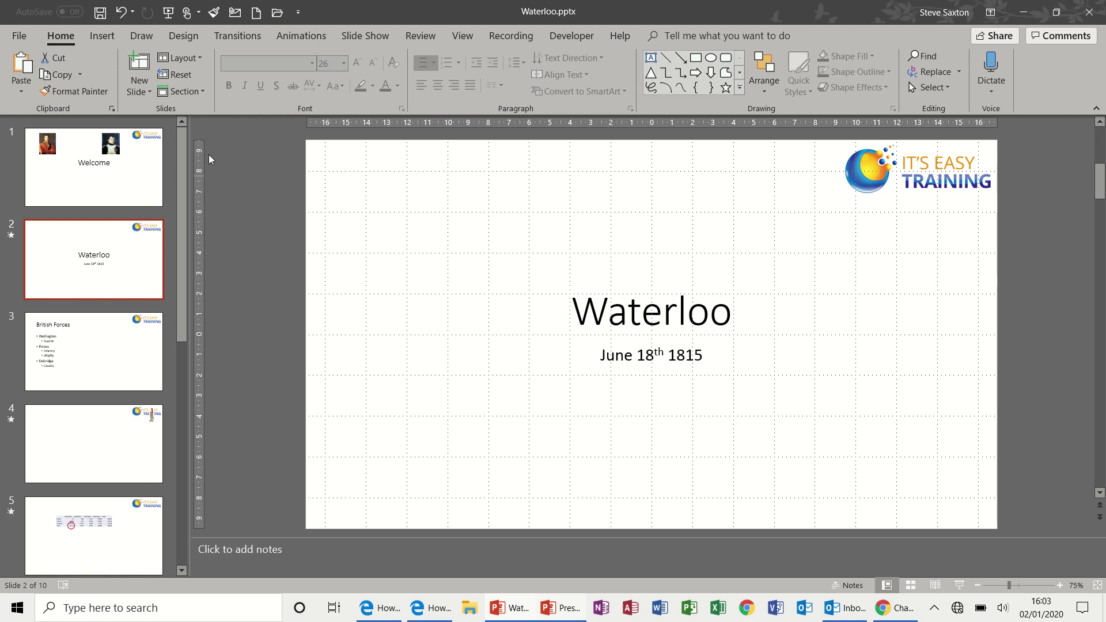
Look over the Export options on the File page, then go back to the slides.
click(19, 36)
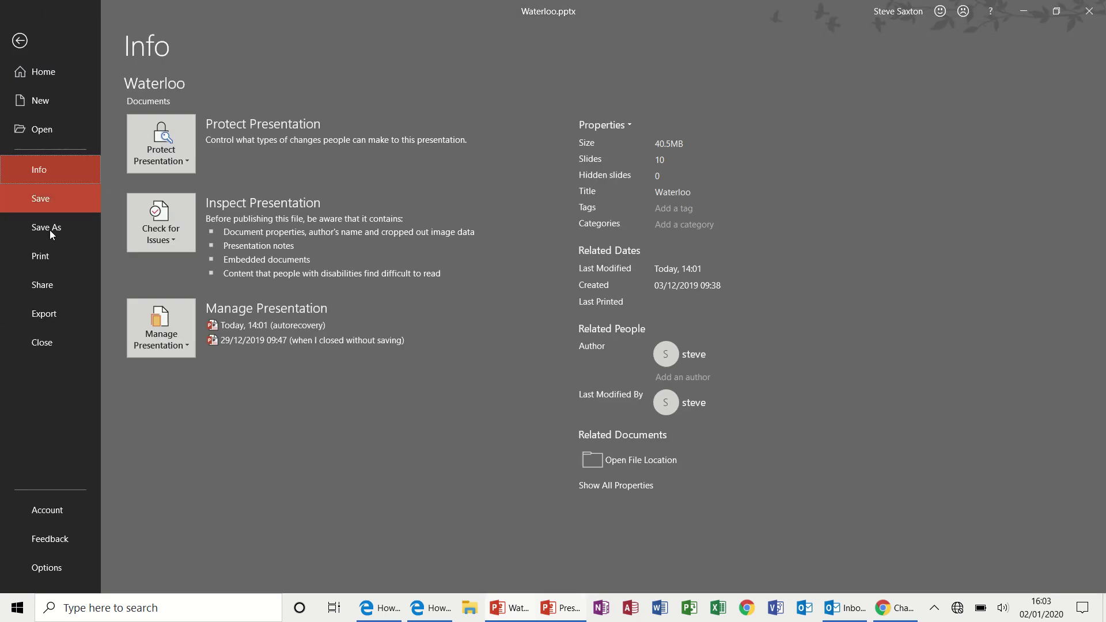
click(57, 319)
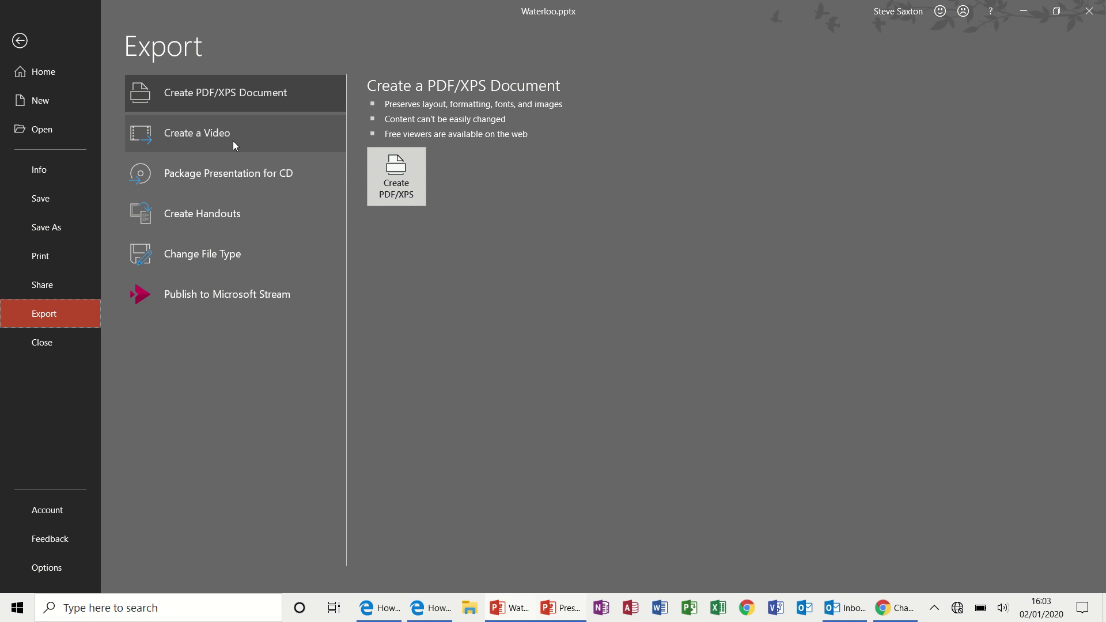
click(22, 42)
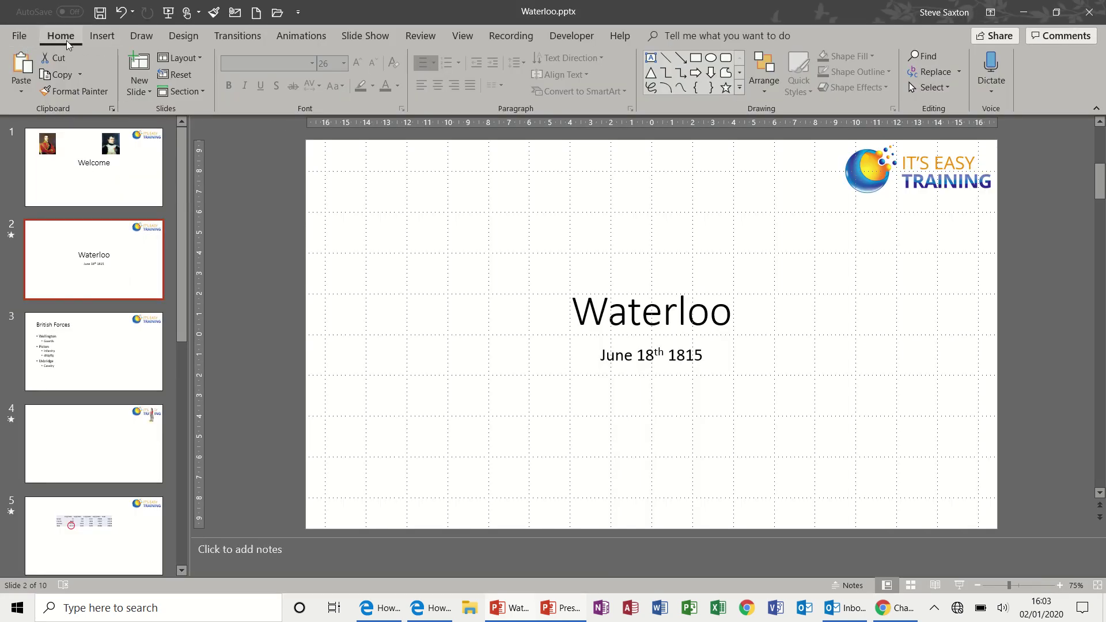
Select slides 2–4 and add a section named British starting at them.
click(199, 93)
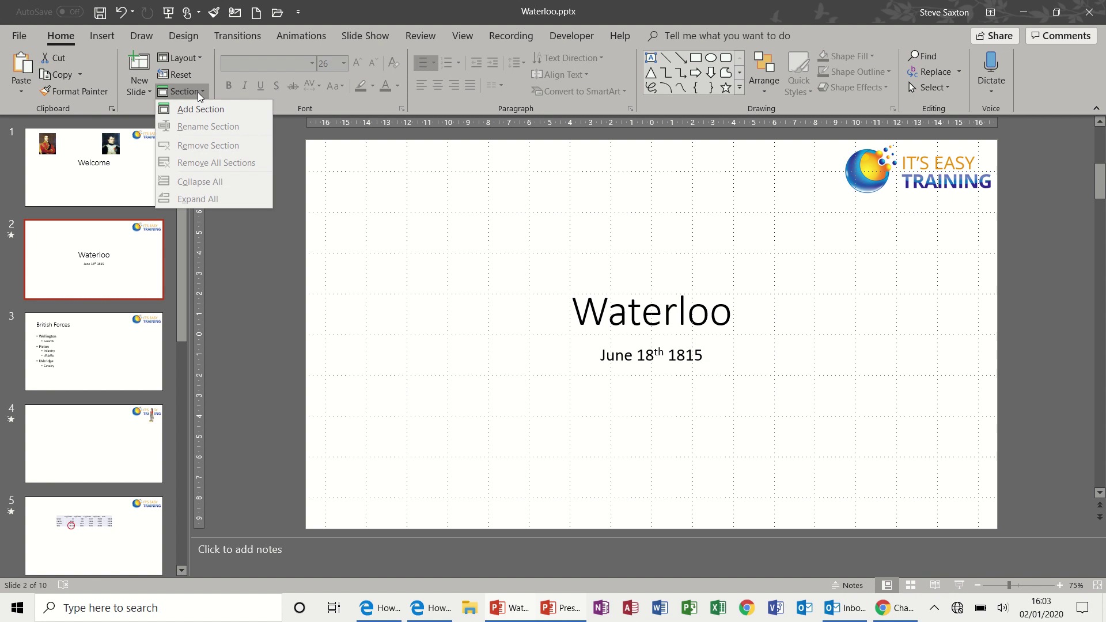
click(117, 285)
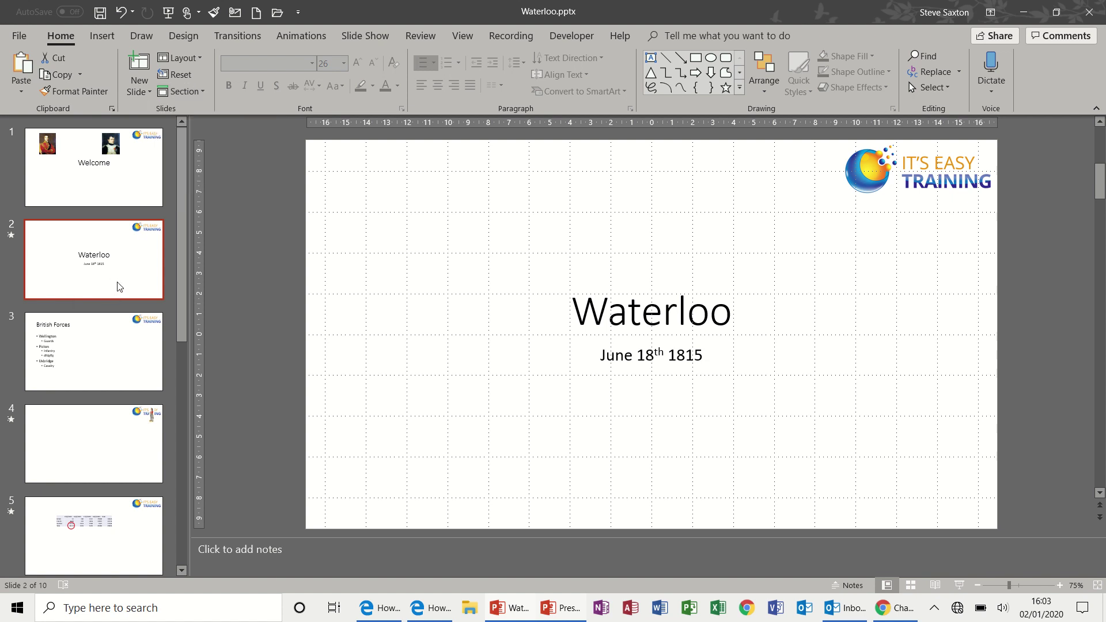
ctrl+click(119, 357)
ctrl+click(129, 425)
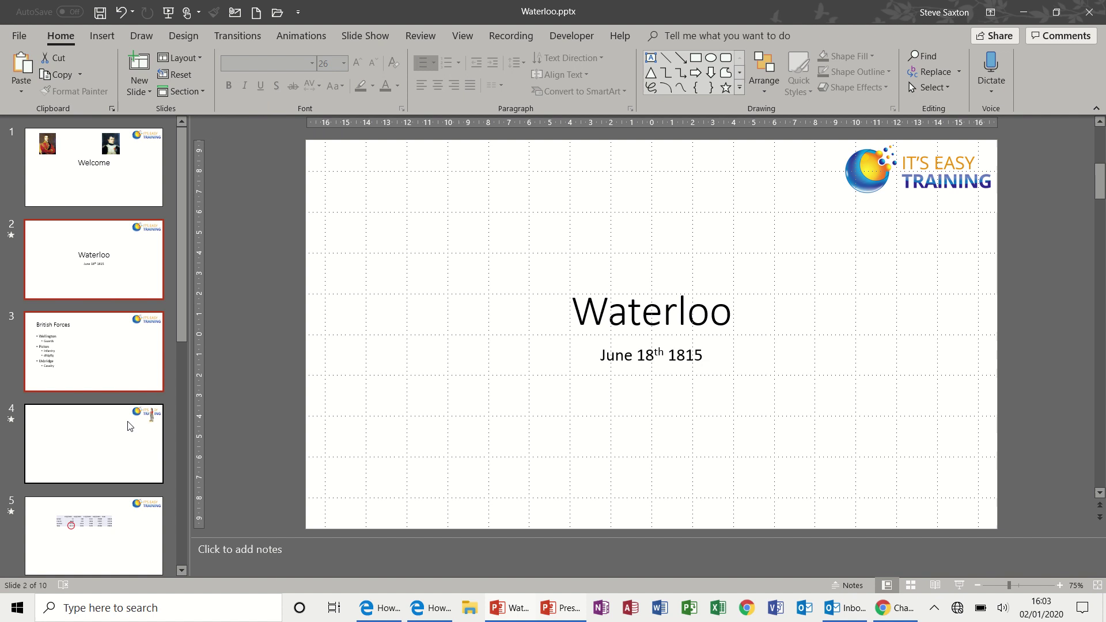
click(198, 92)
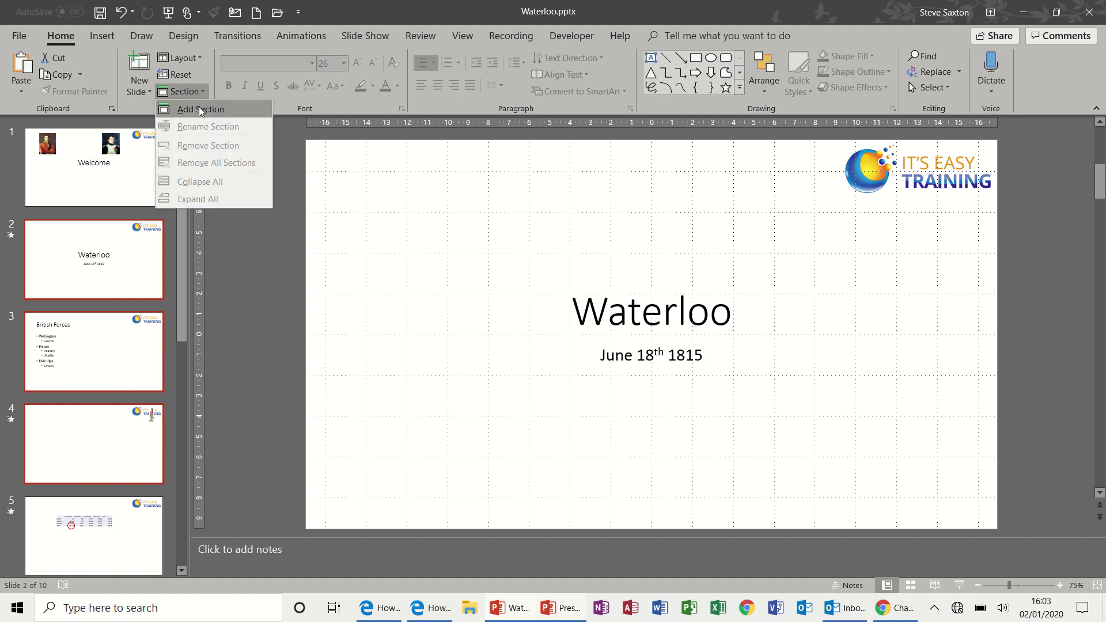
click(201, 109)
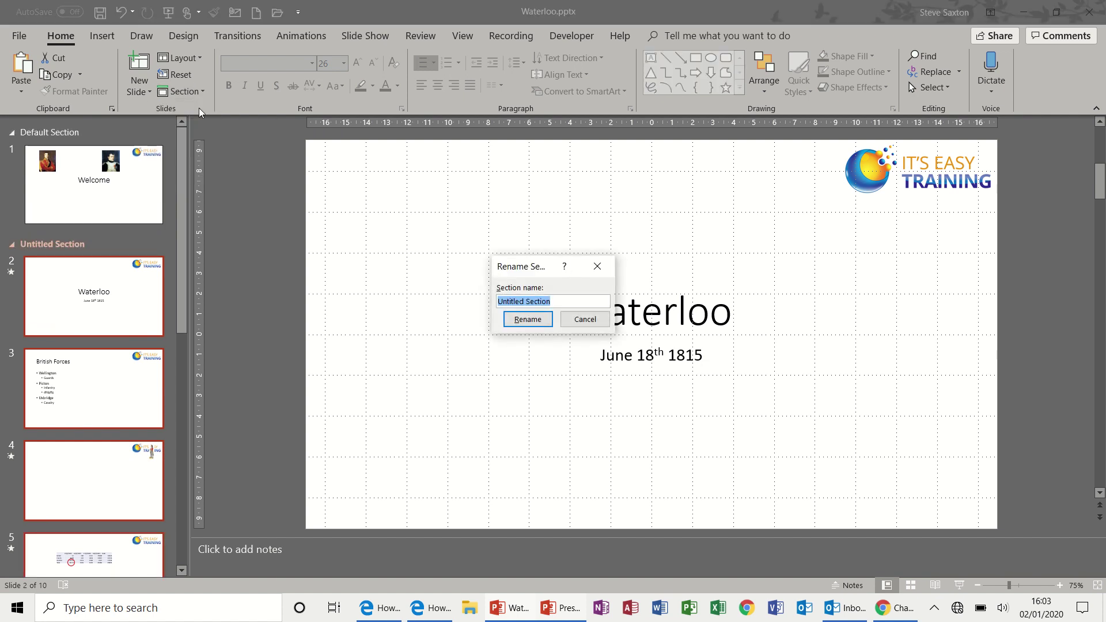
text(British)
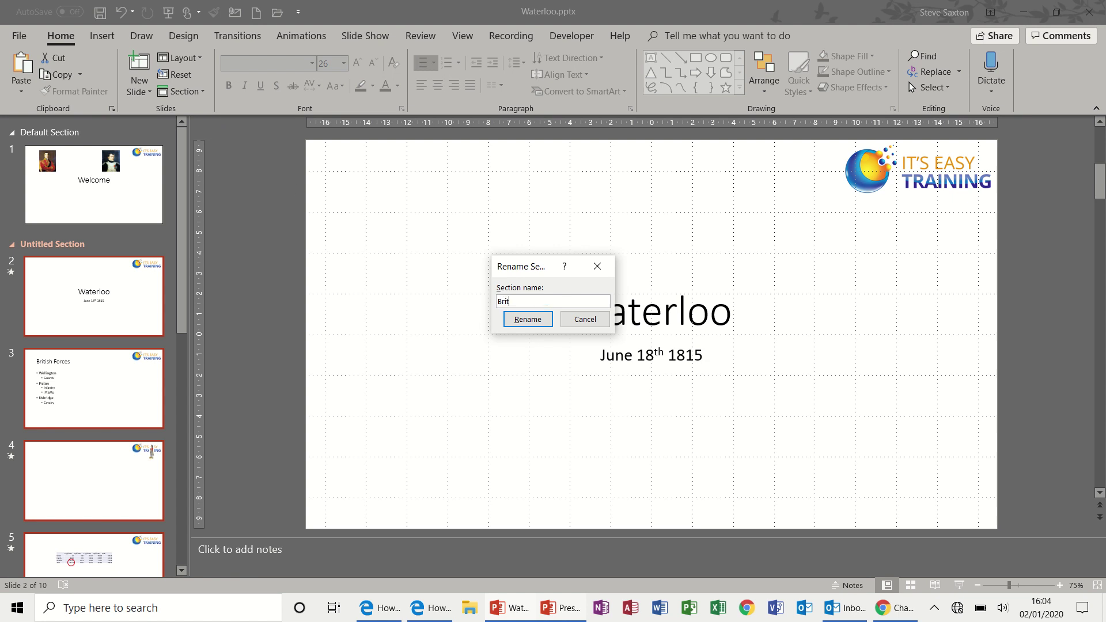
click(539, 324)
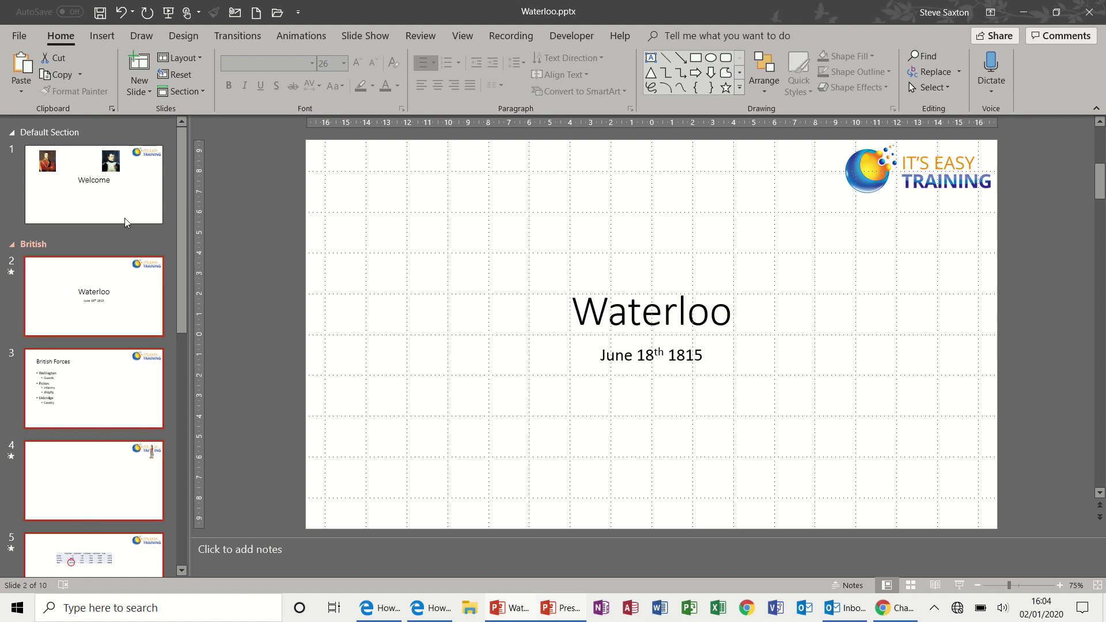
Rename the Default Section to General.
click(48, 134)
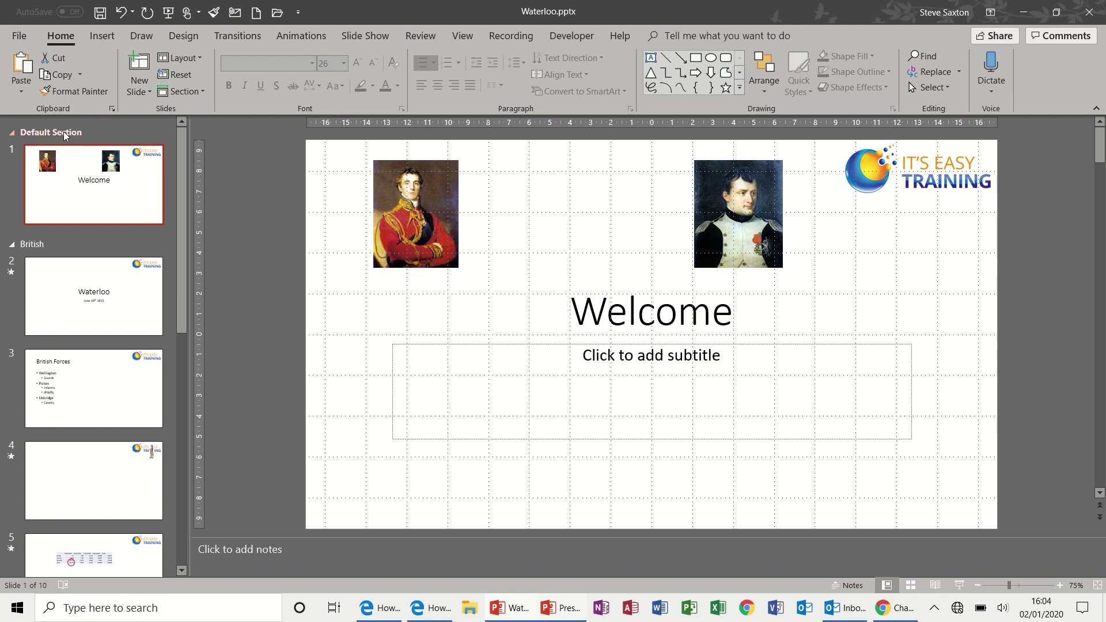
right_click(65, 136)
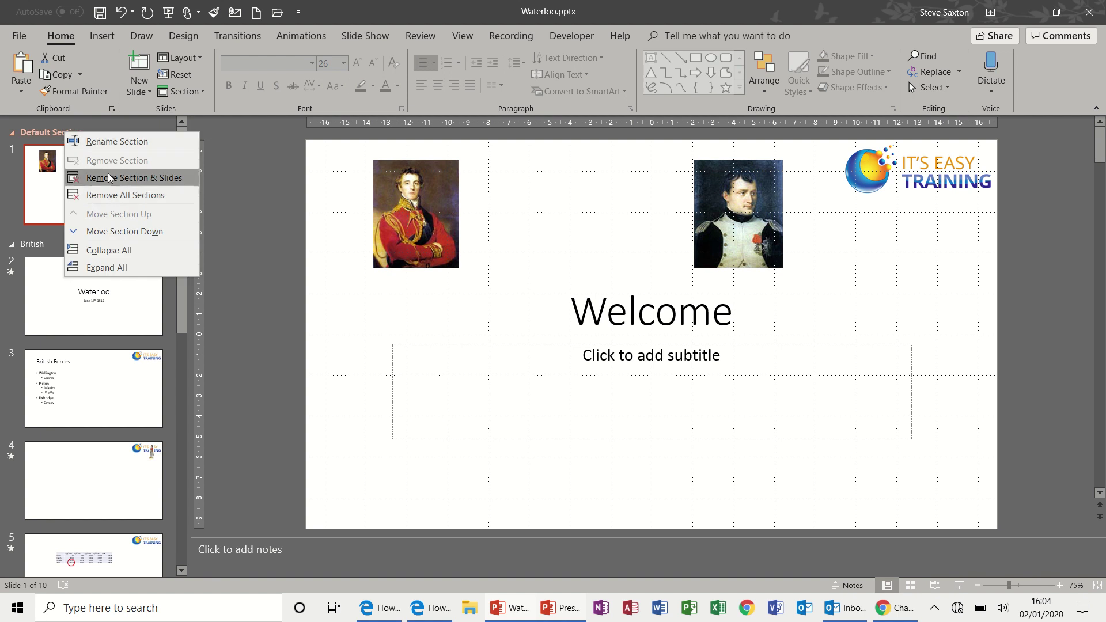
click(115, 141)
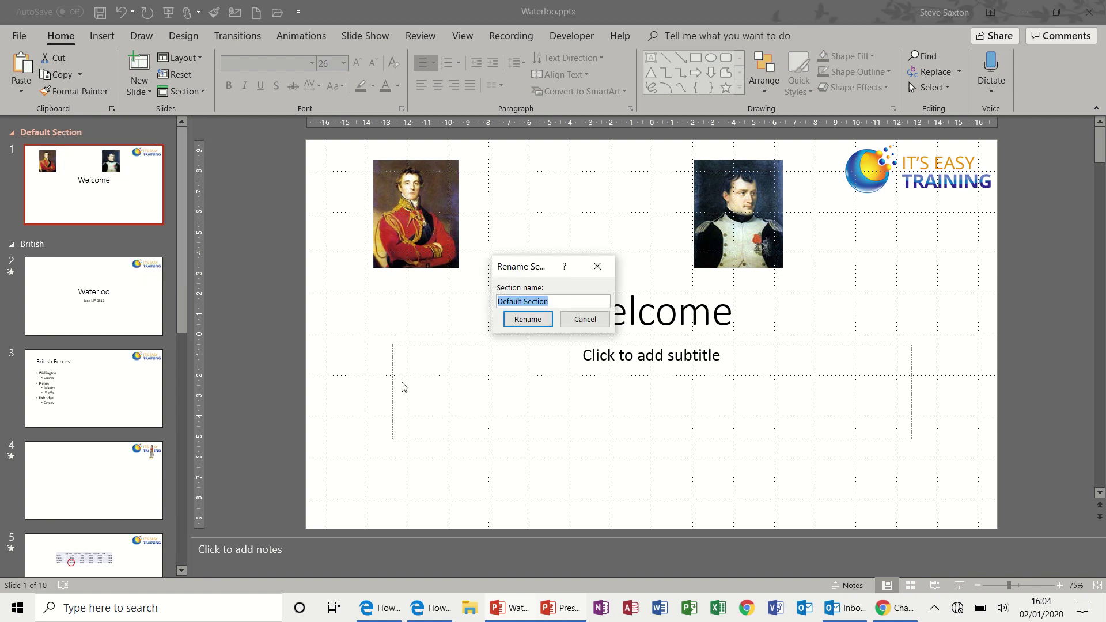
text(General)
click(527, 319)
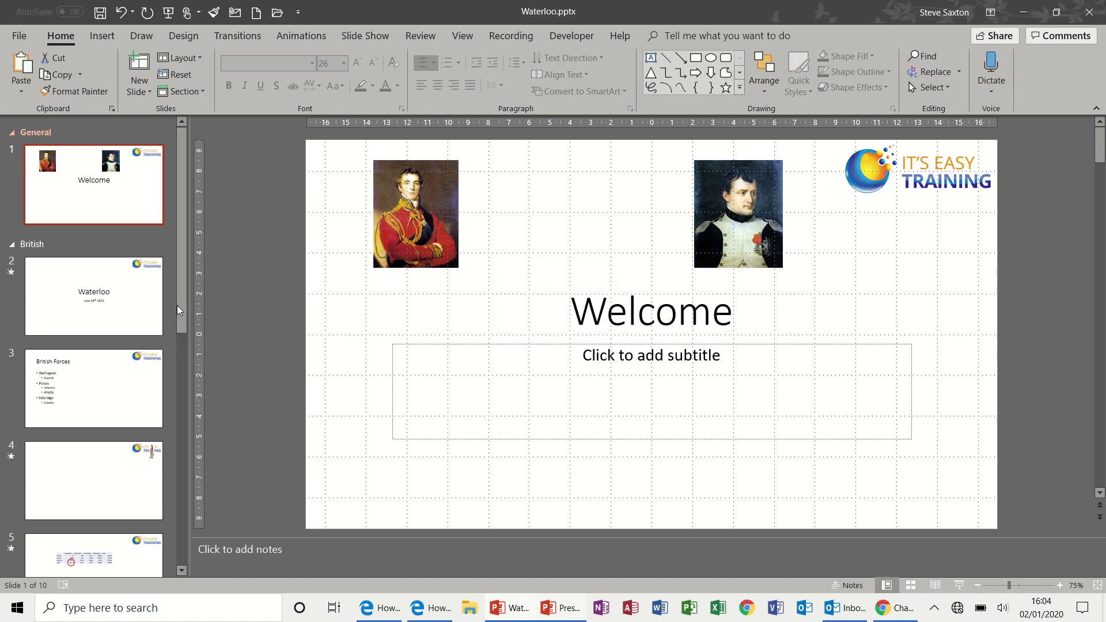
Select slides 8–10, starting at French Forces, and add a section named French before them.
scroll(183, 368, down, 3)
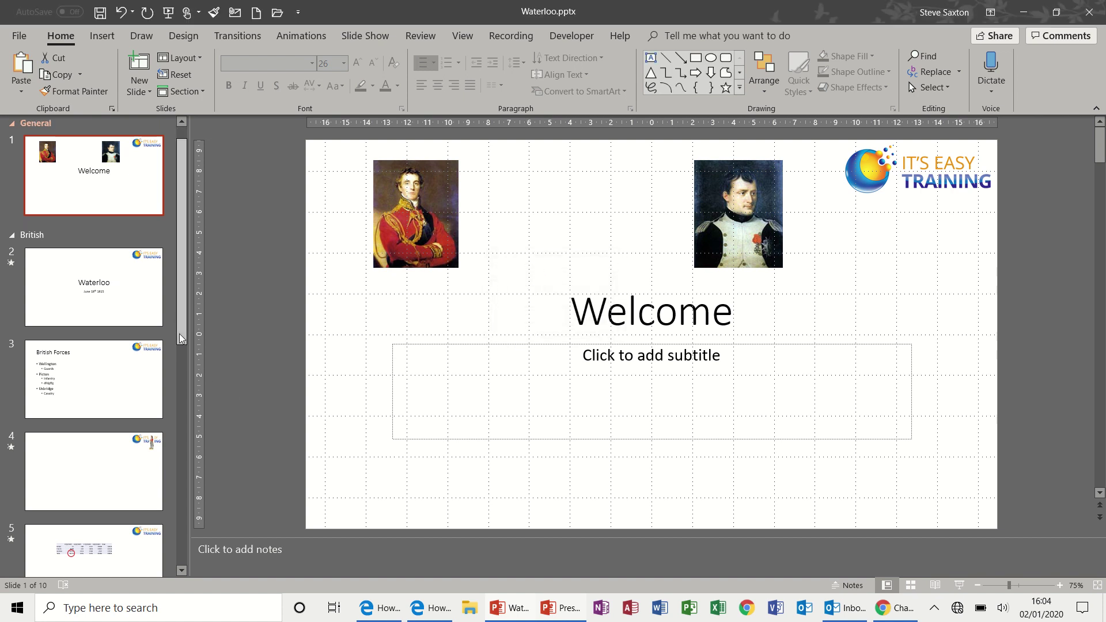
click(203, 93)
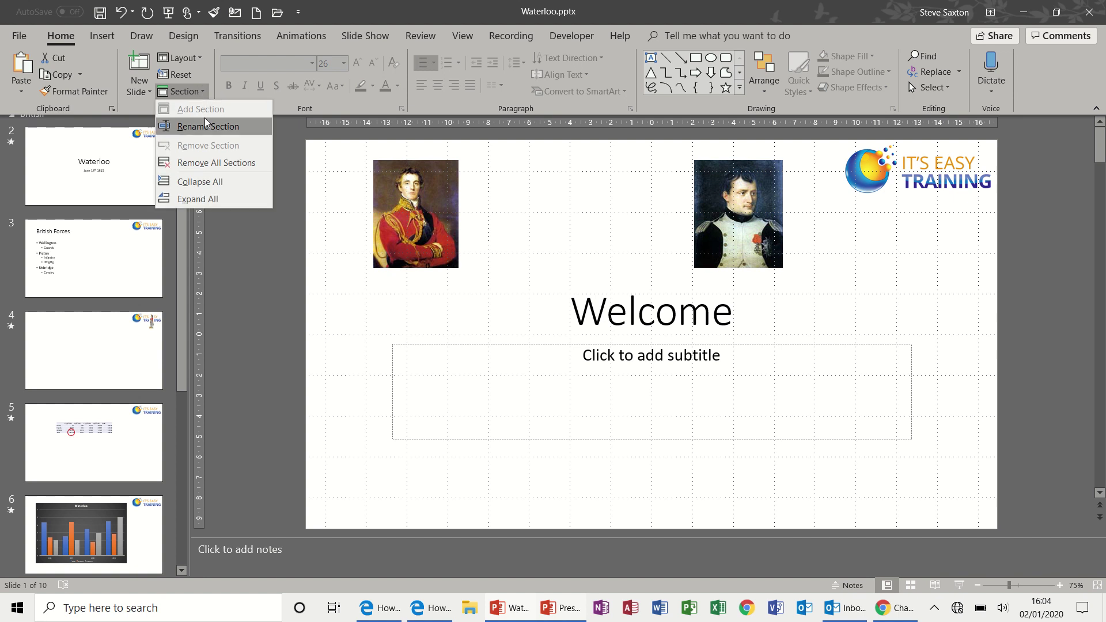
click(180, 353)
drag(183, 301, 184, 443)
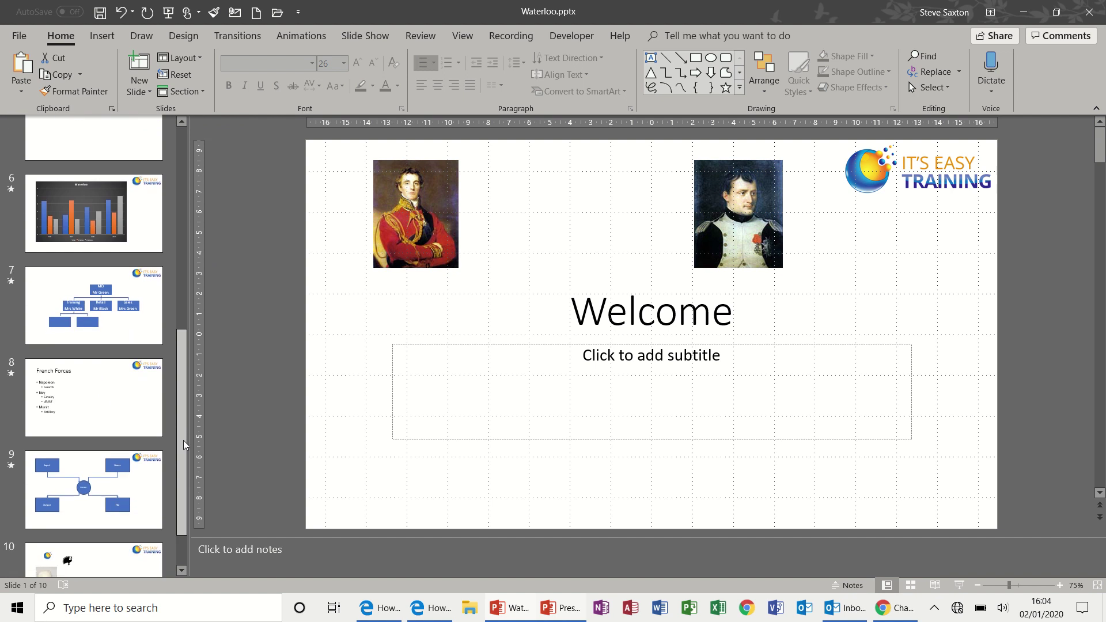
click(112, 420)
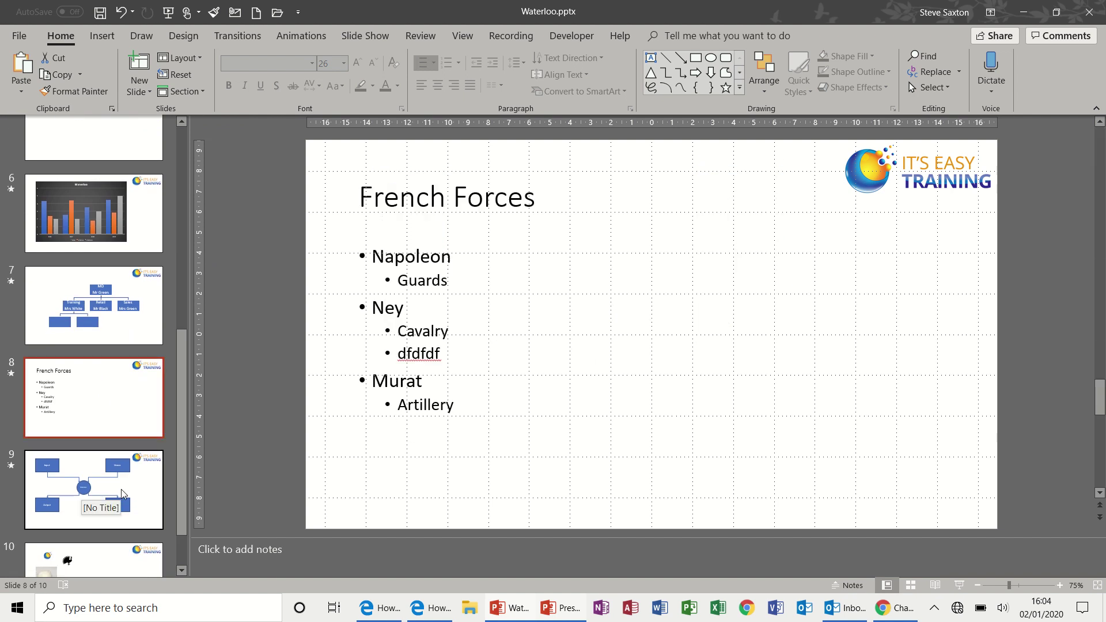
ctrl+click(121, 504)
ctrl+click(109, 561)
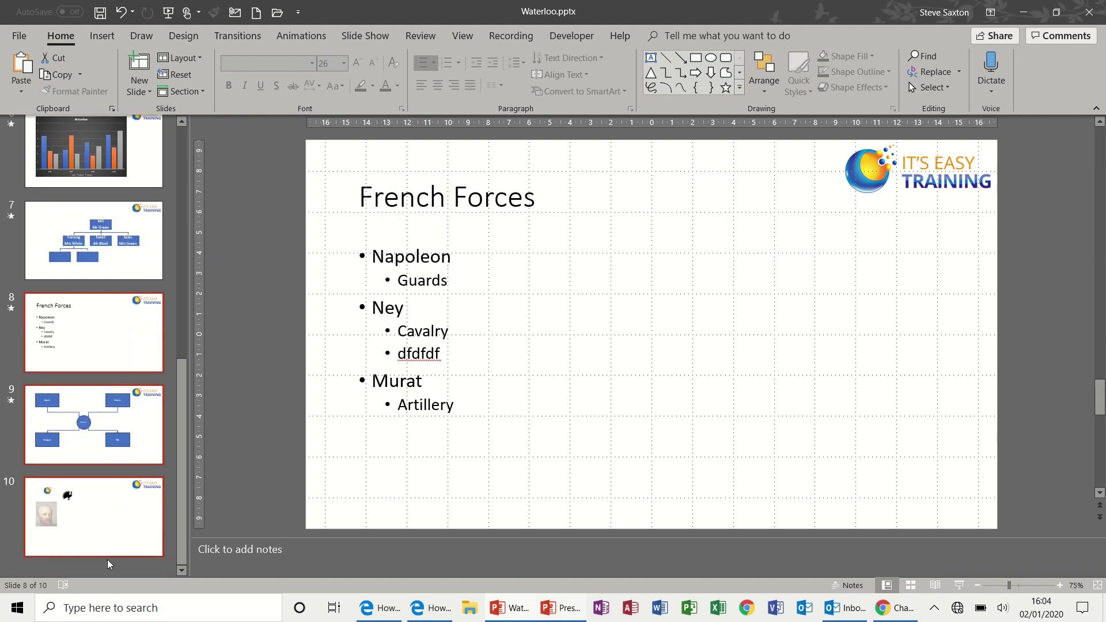
click(186, 93)
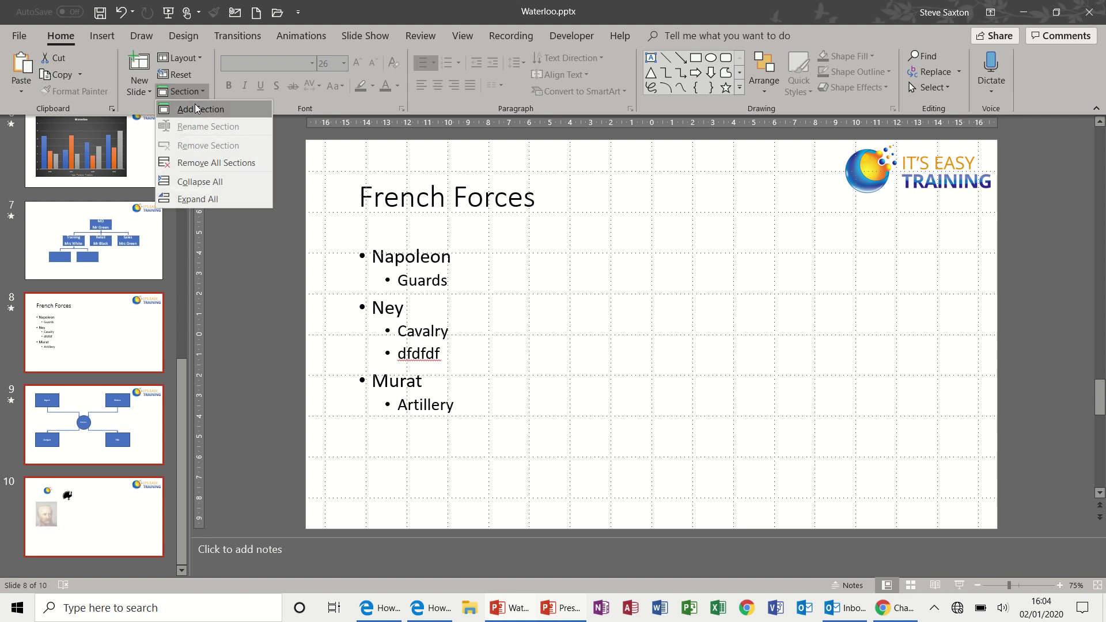
click(202, 115)
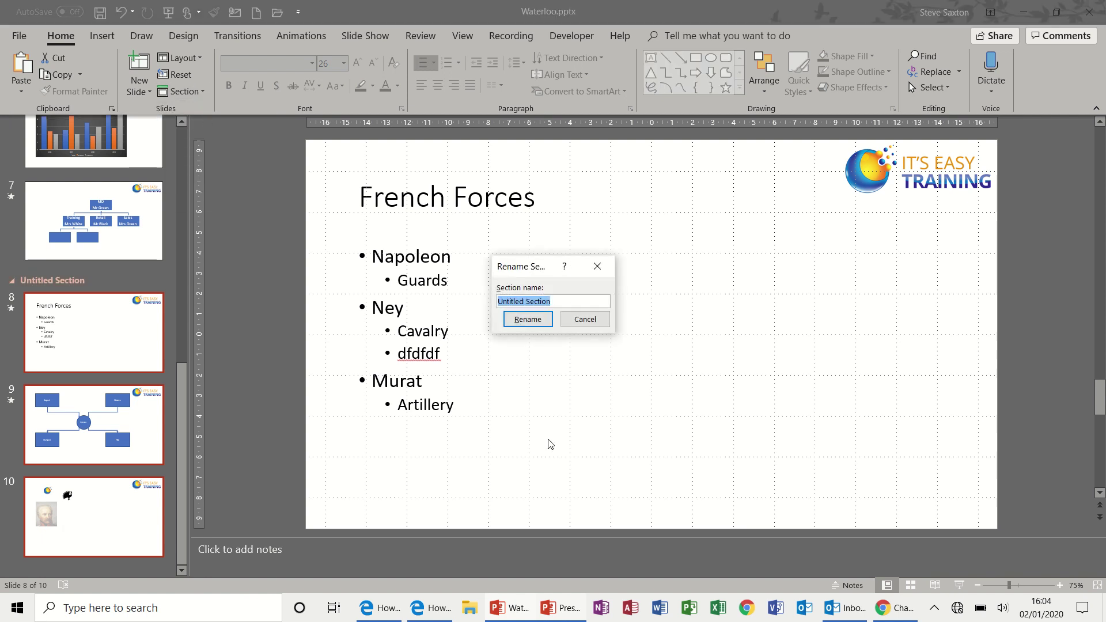
text(French)
click(527, 321)
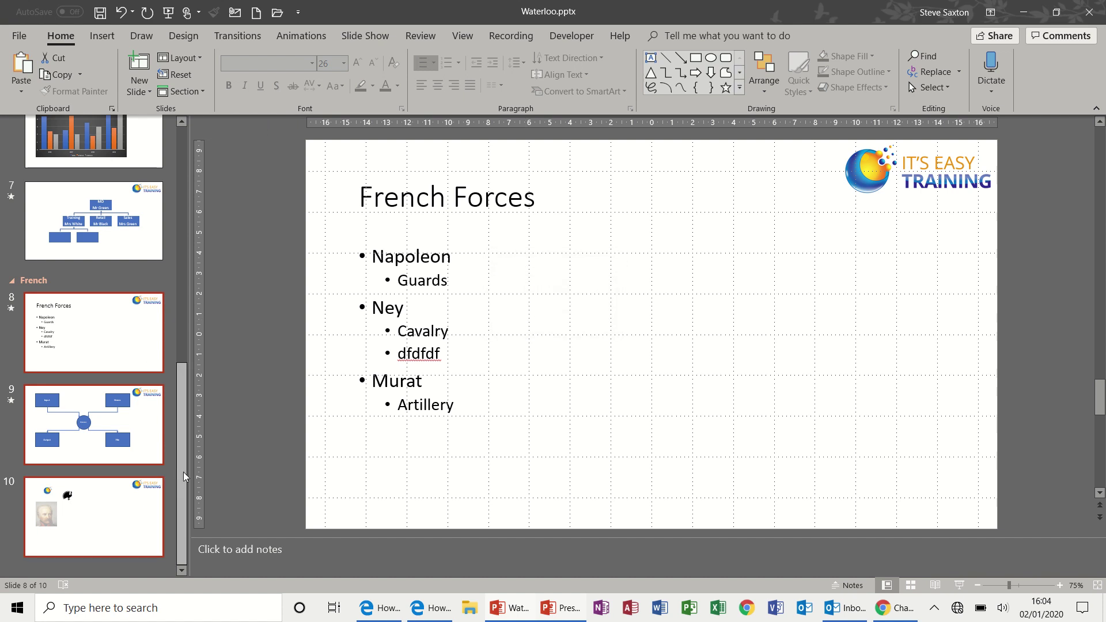
Move slide 5 into General and the org-chart slide into French after French Forces.
drag(184, 476, 183, 240)
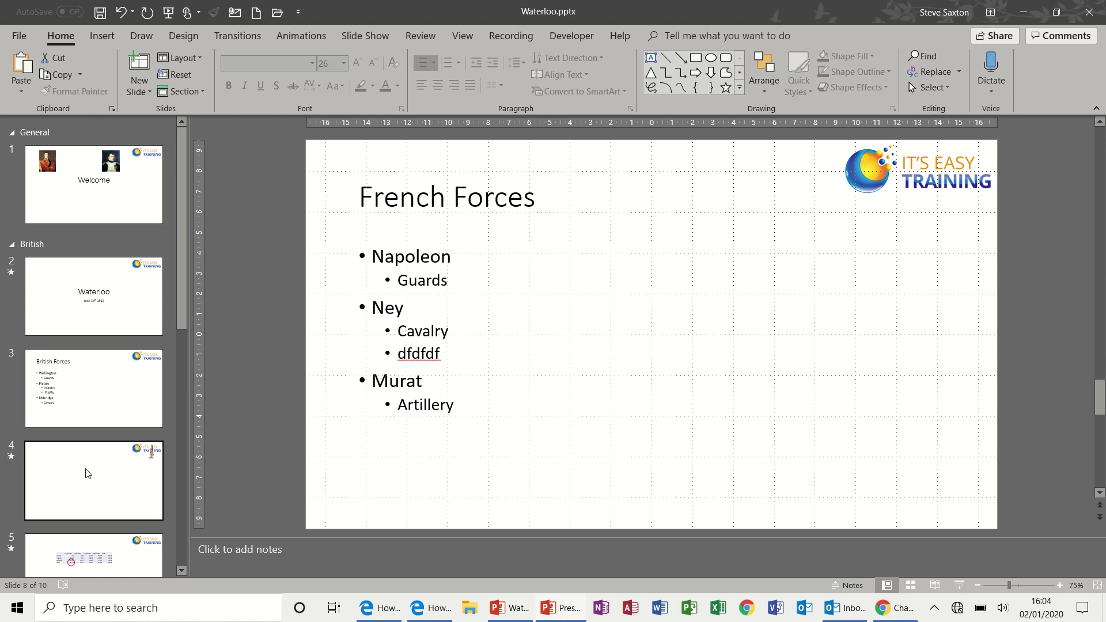
drag(86, 552, 84, 237)
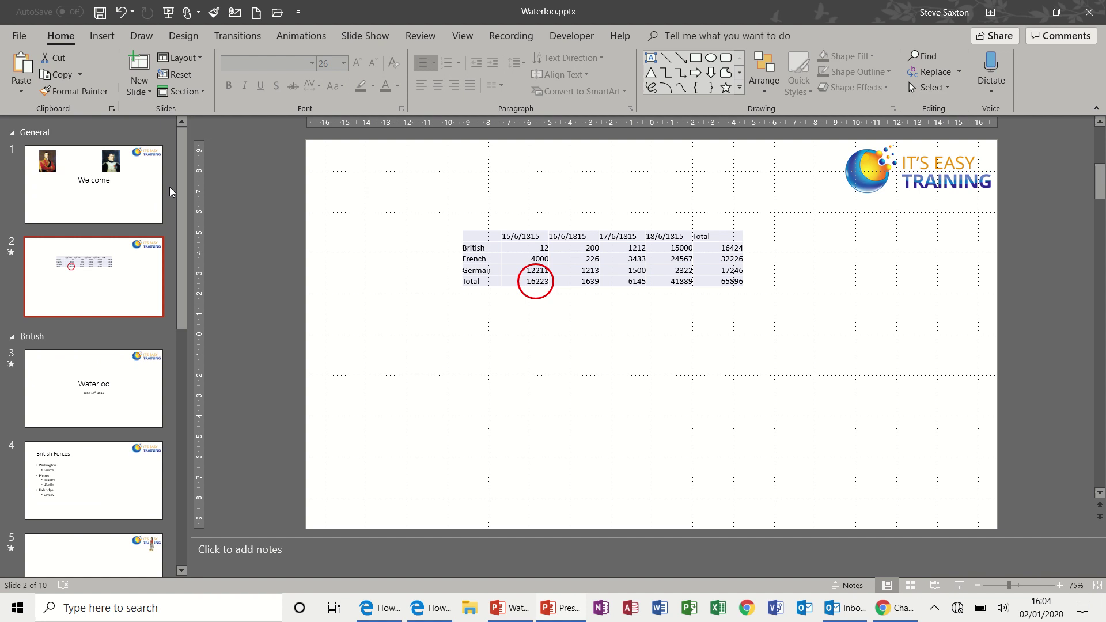
drag(182, 184, 183, 354)
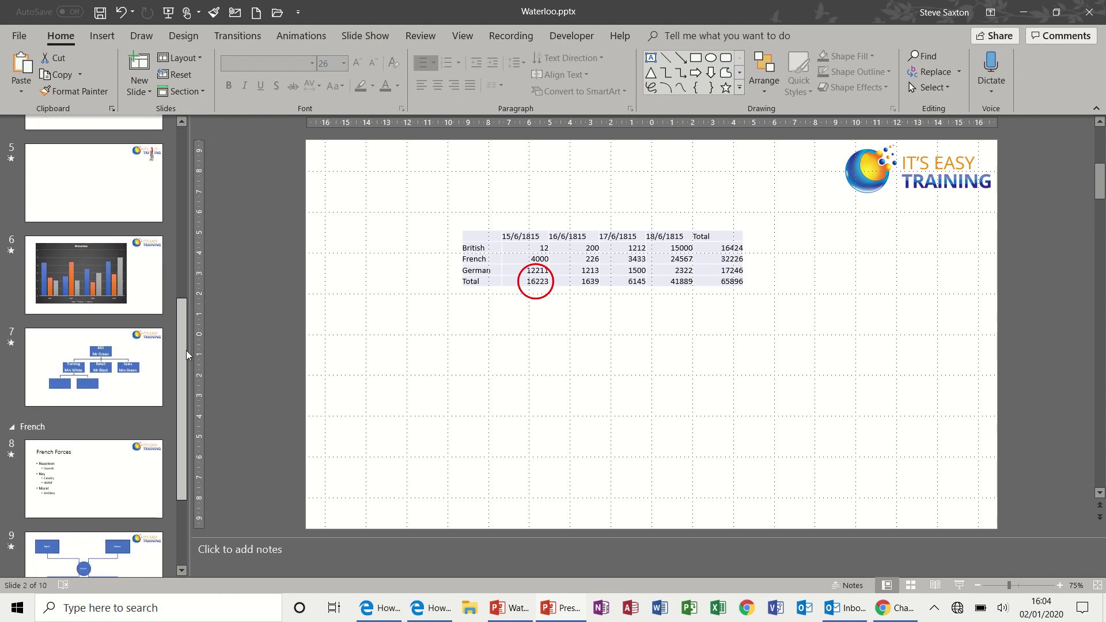
click(142, 401)
drag(142, 402, 141, 481)
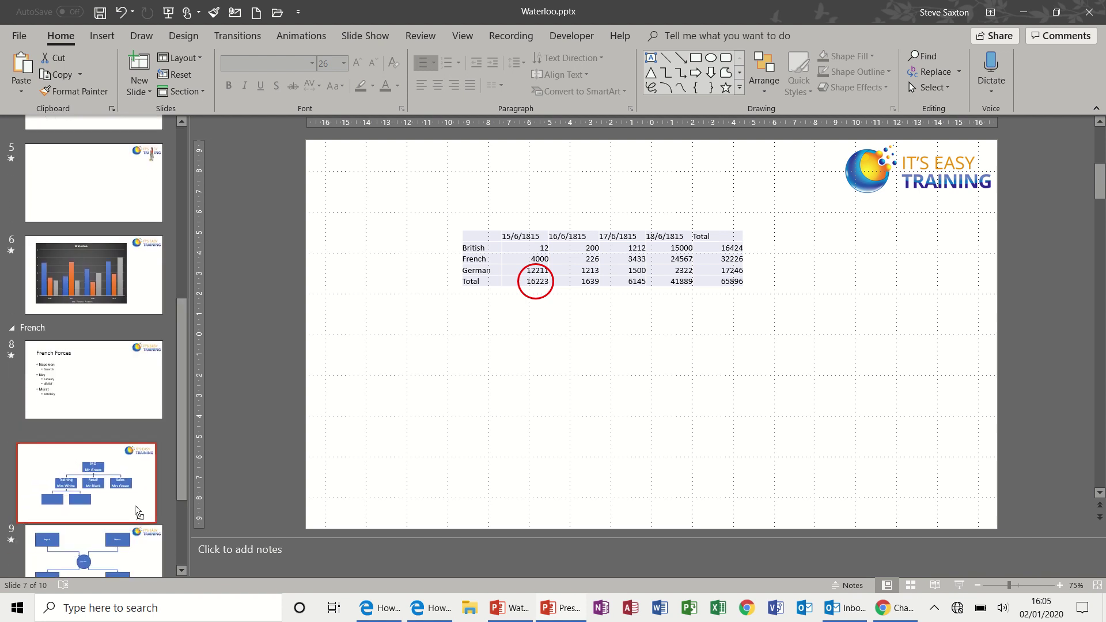
drag(185, 420, 198, 234)
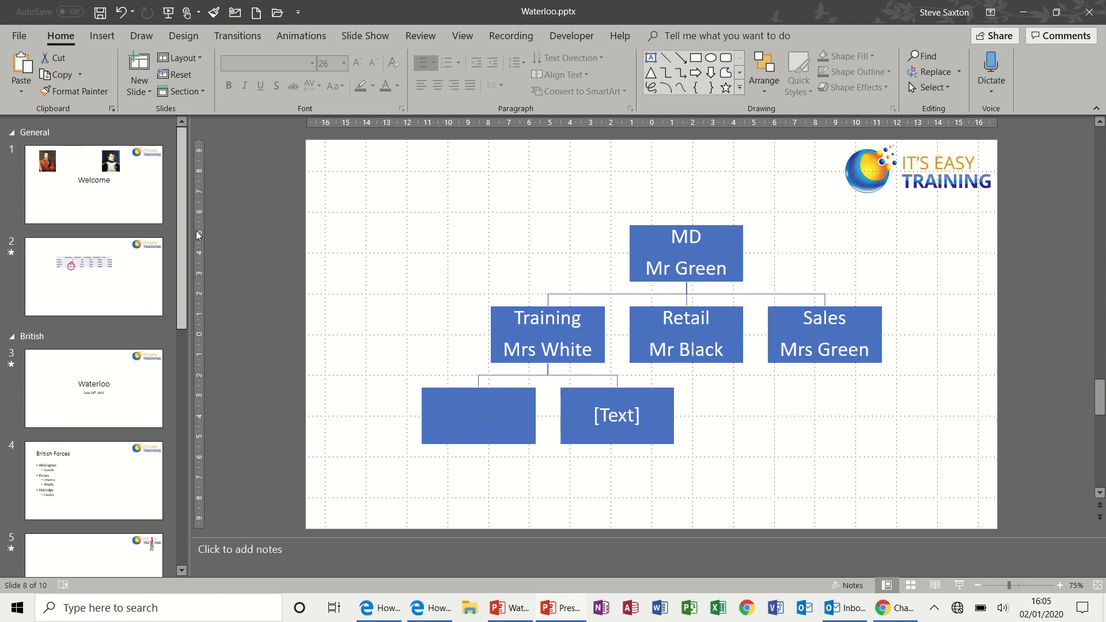
Collapse the General, British and French sections and select the British section.
click(13, 134)
click(12, 154)
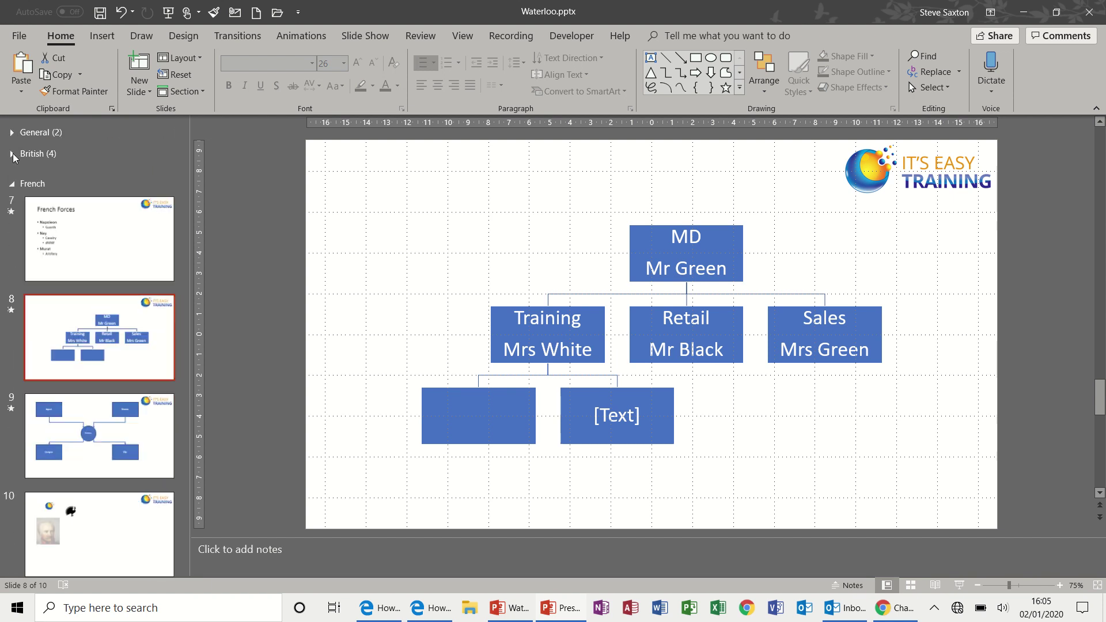
click(13, 176)
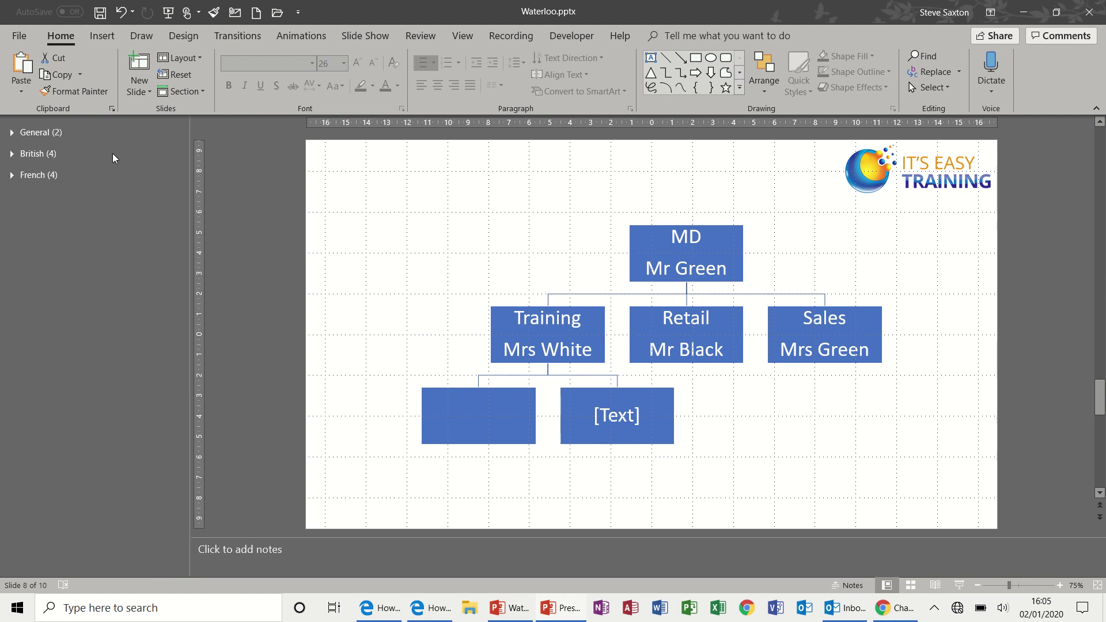
click(52, 156)
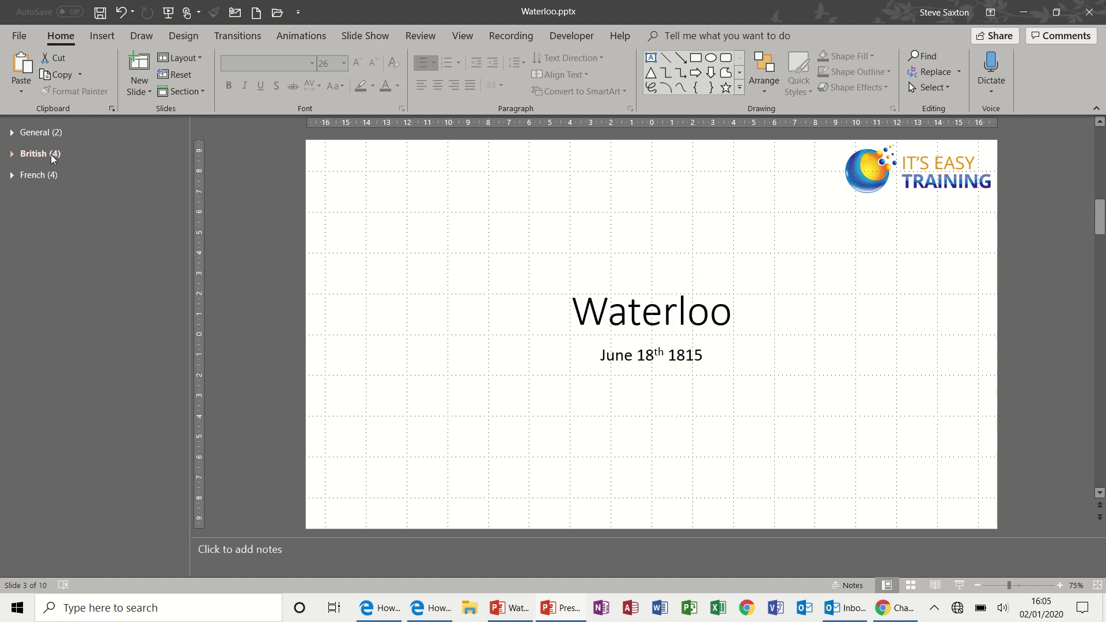
Apply the blue diagonal-lines theme from the Design gallery to the British section slides.
click(180, 37)
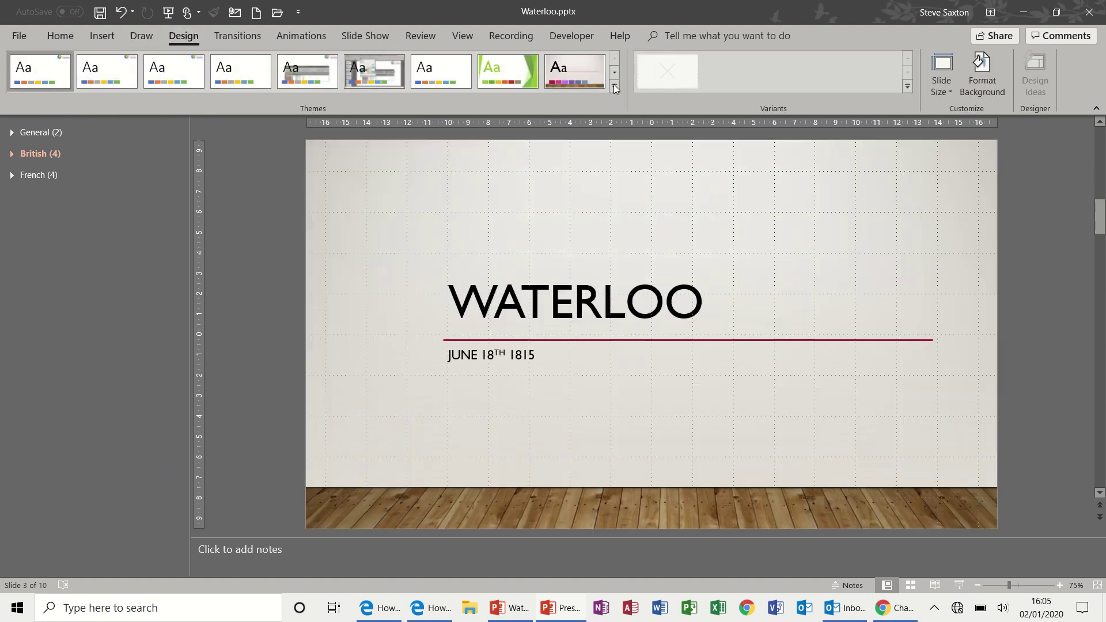
click(614, 86)
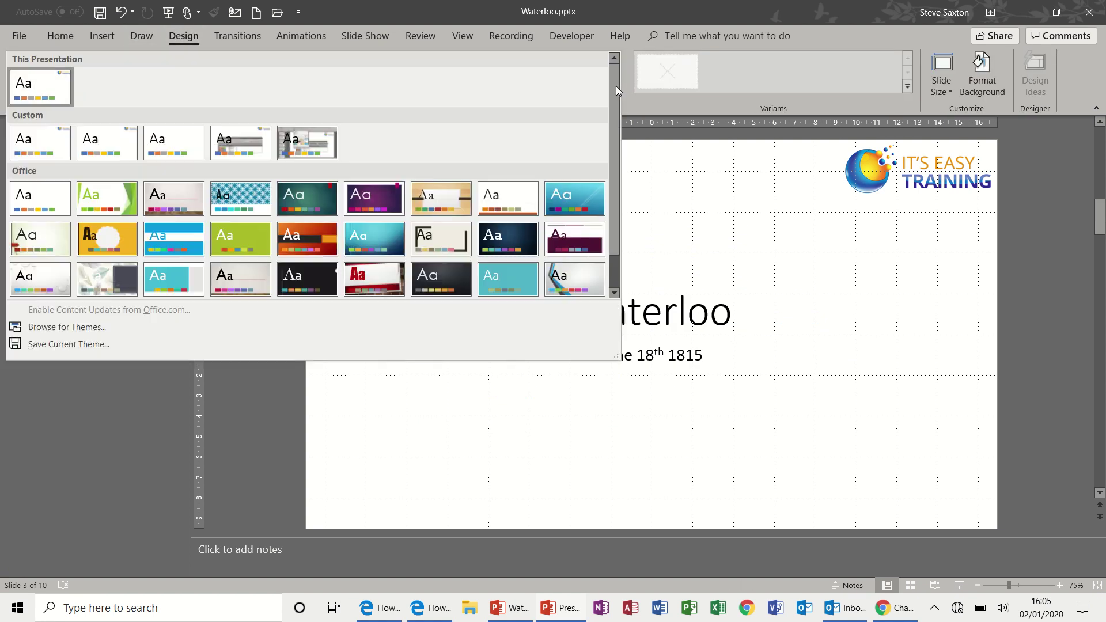
click(577, 202)
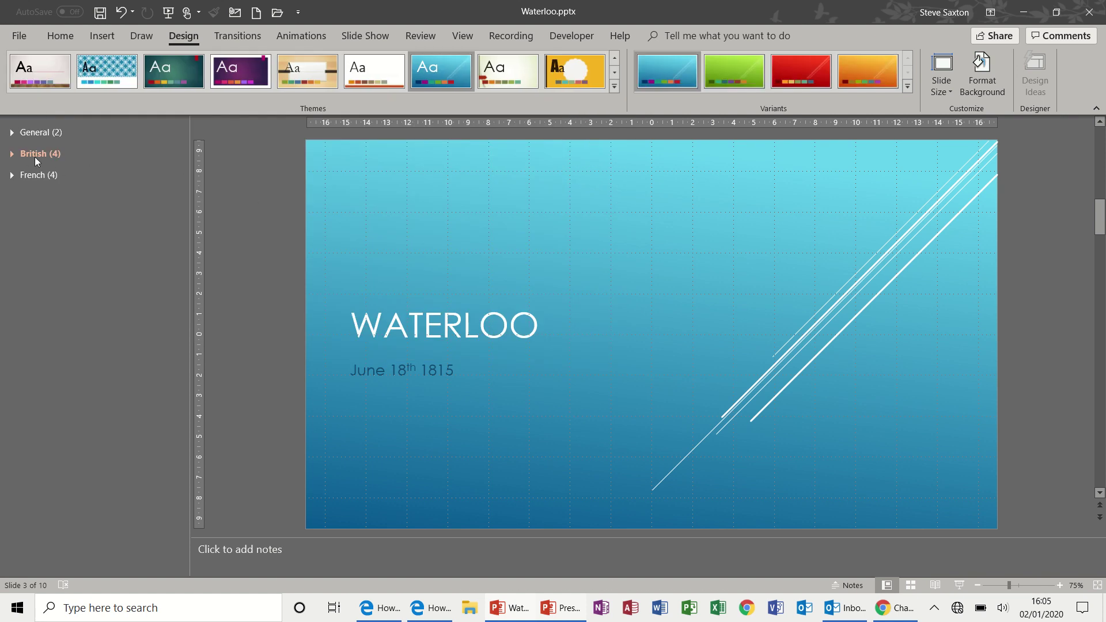
Expand the British and French sections to check their slides.
click(13, 154)
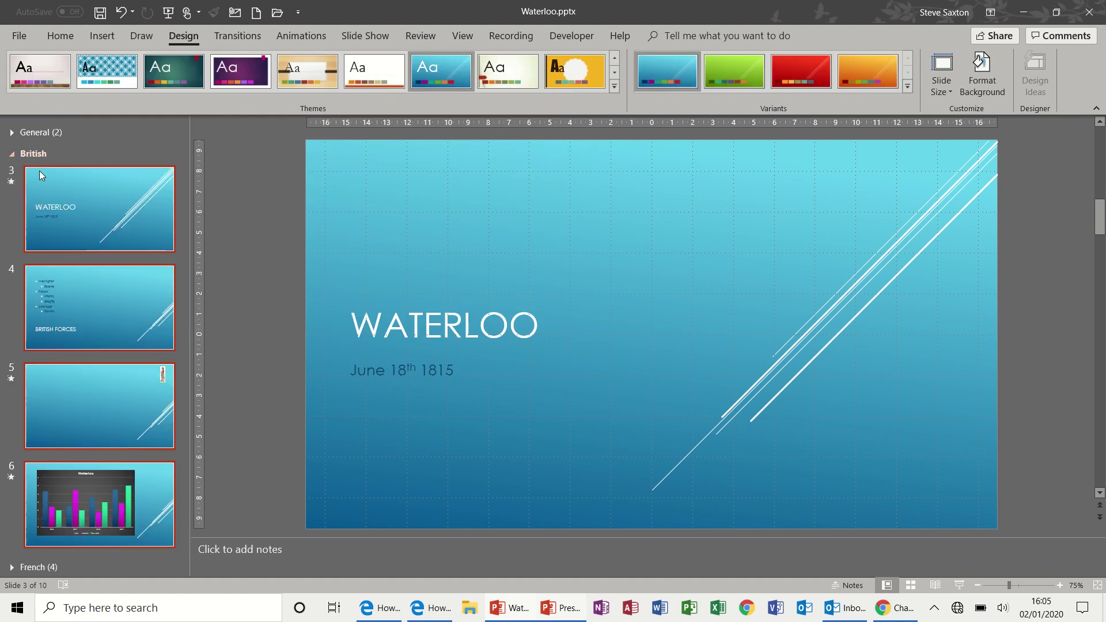
click(182, 213)
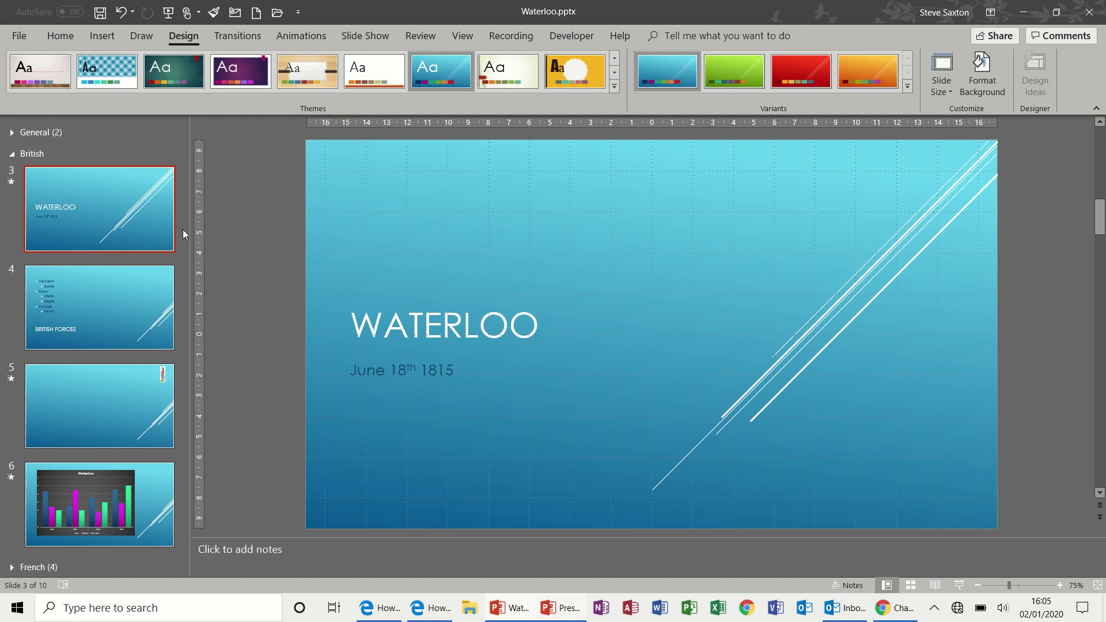
click(12, 567)
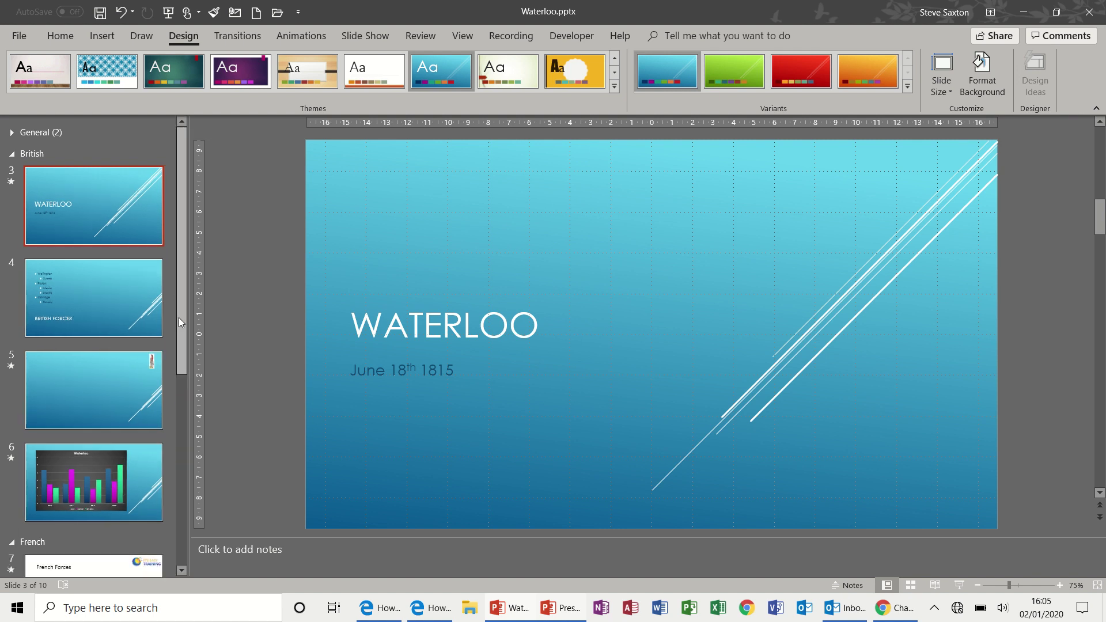
drag(180, 319, 182, 485)
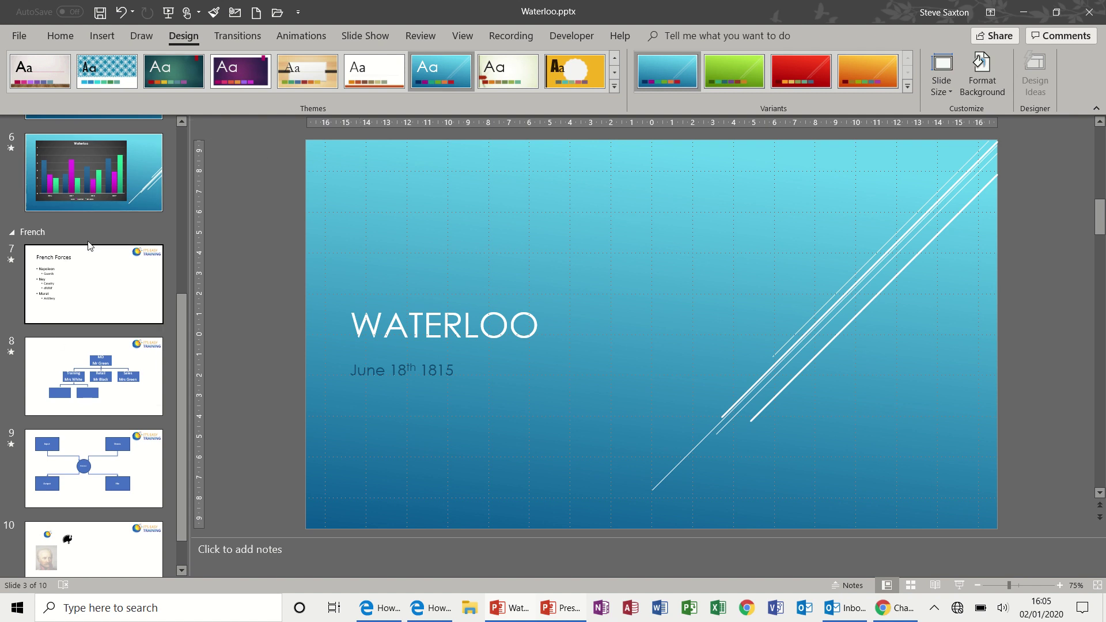
Select the French section and apply the dark textured theme from the gallery.
click(32, 232)
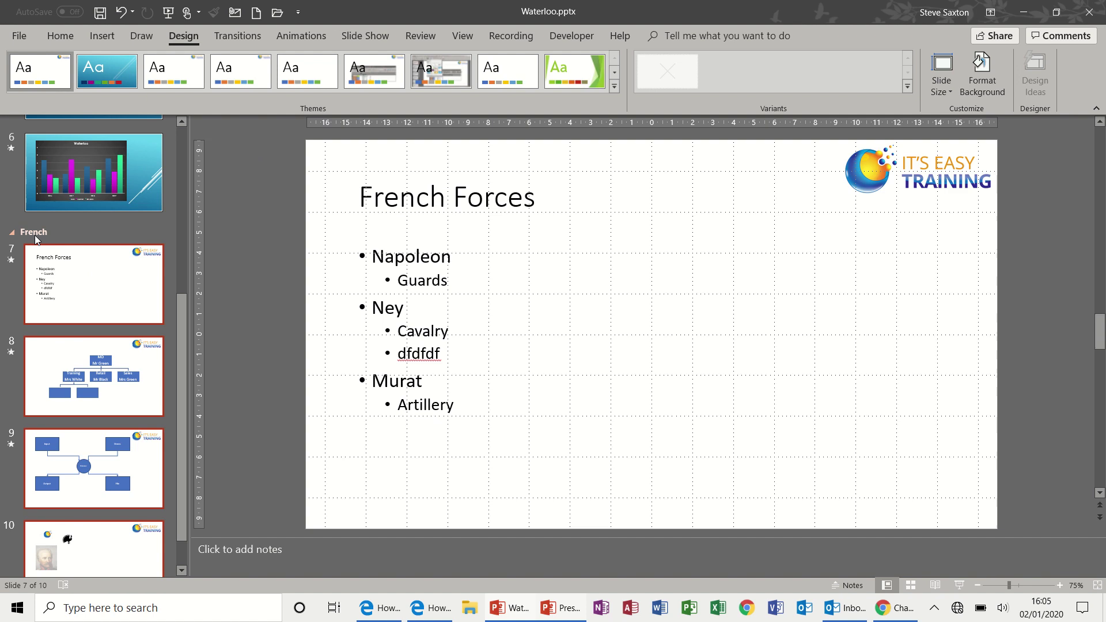
click(616, 87)
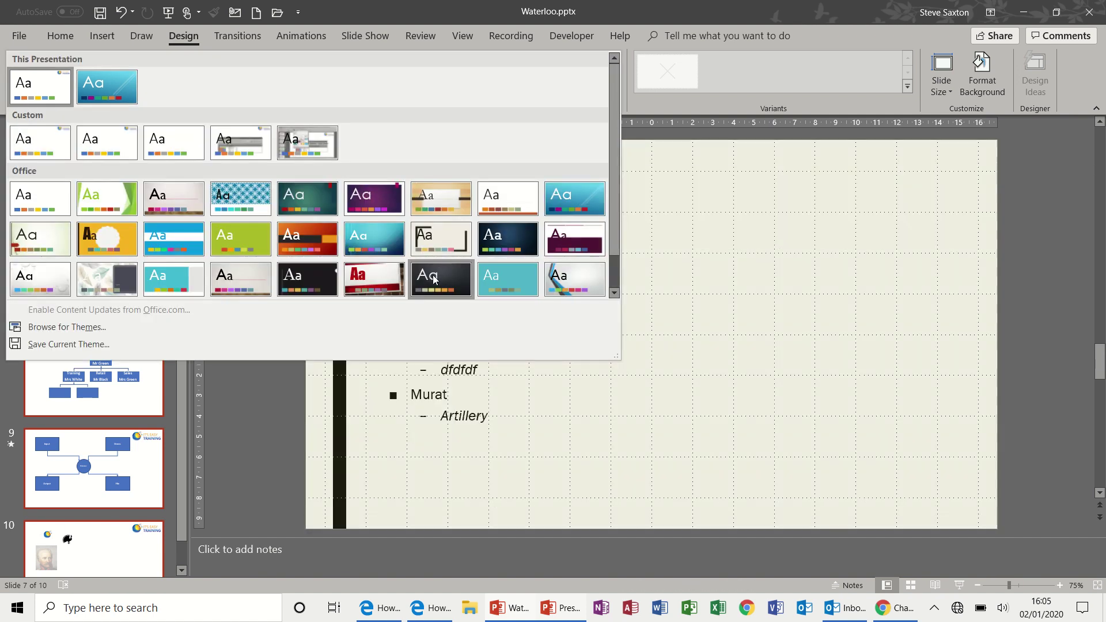
click(434, 279)
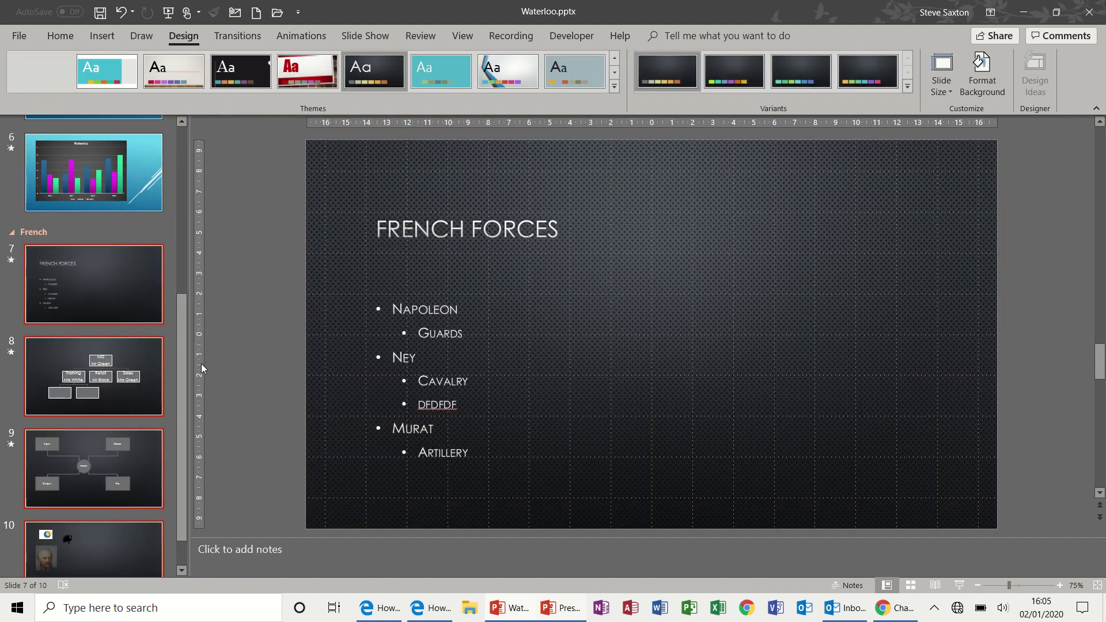
Expand and collapse the sections to review the themes, leaving all sections collapsed.
drag(185, 365, 195, 162)
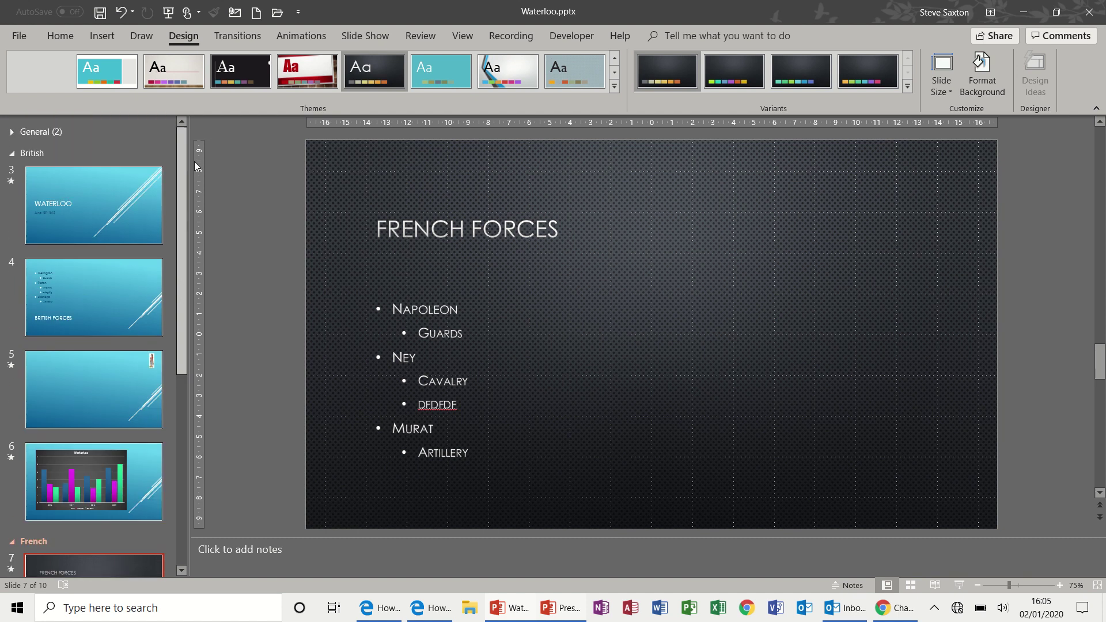
click(13, 133)
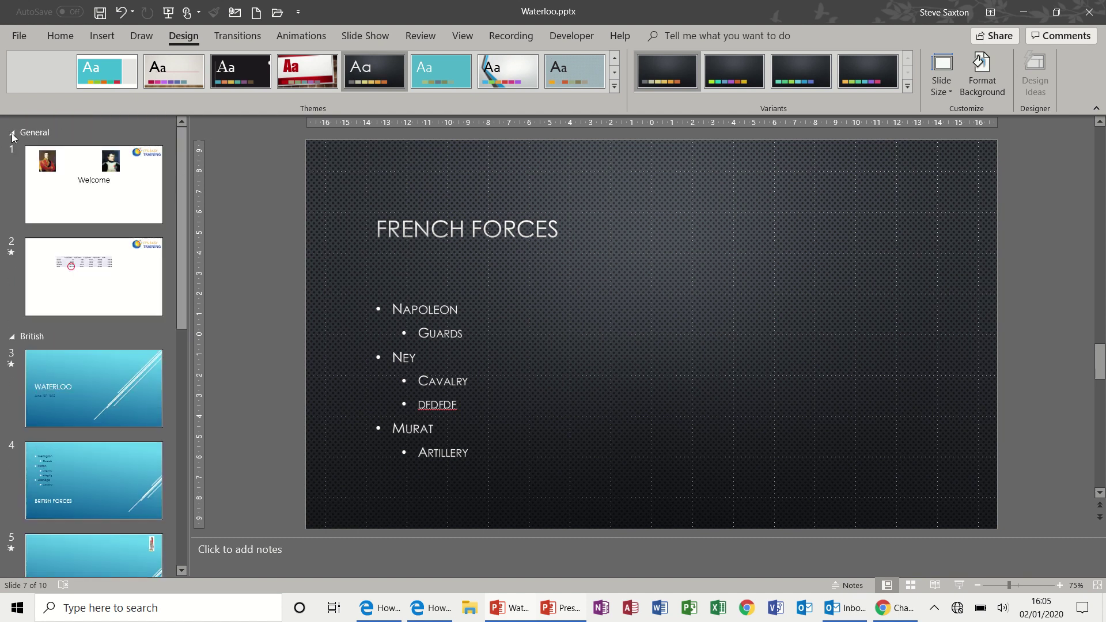
click(12, 336)
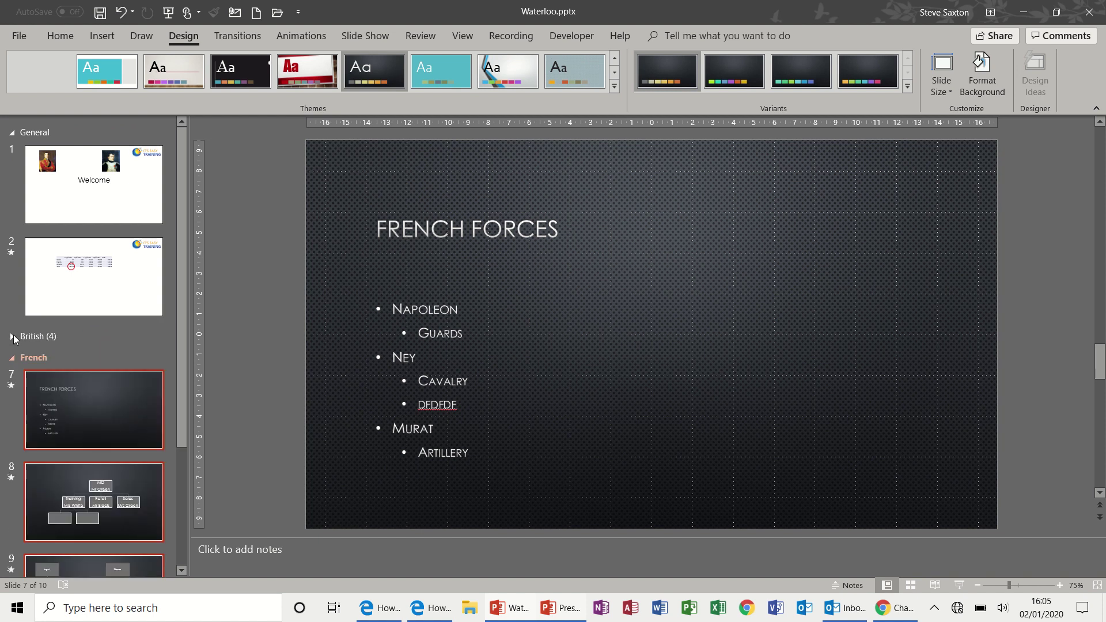
click(12, 358)
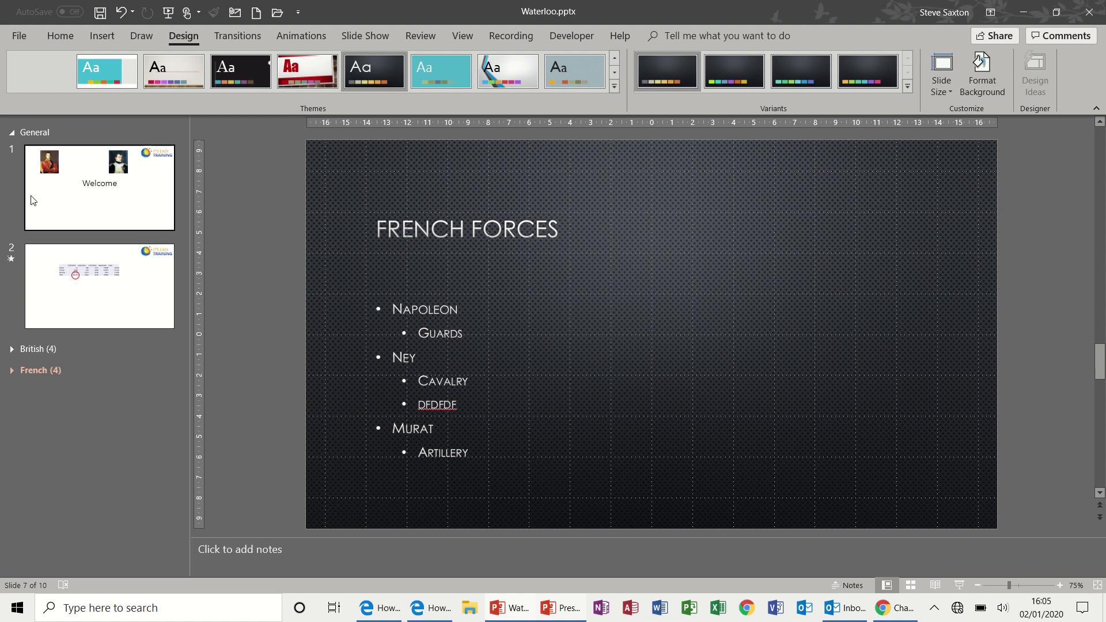
click(12, 133)
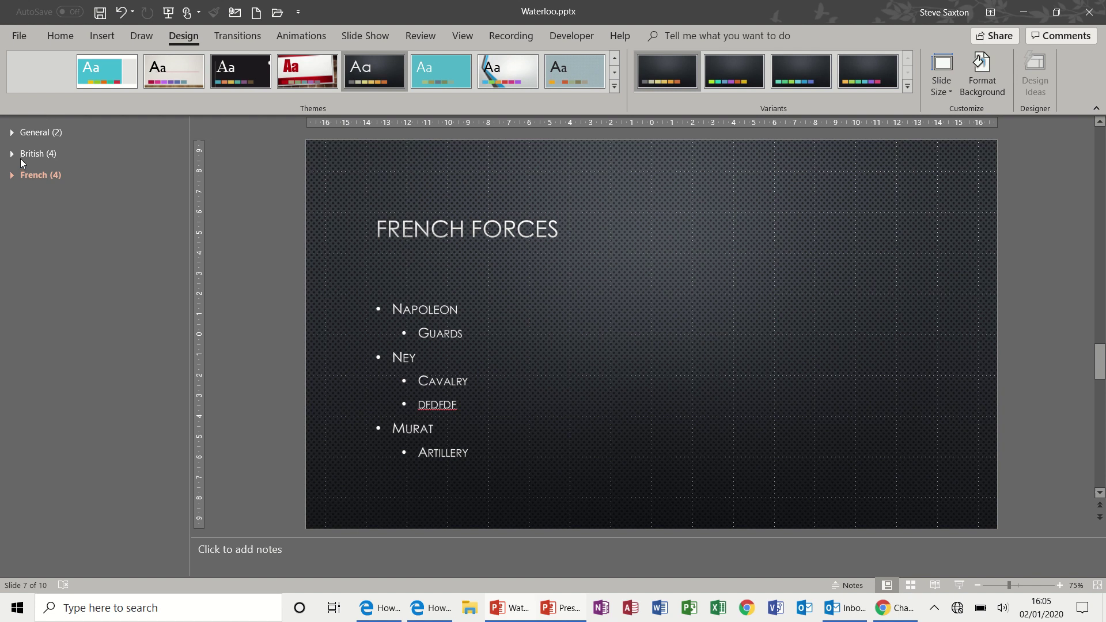
click(13, 154)
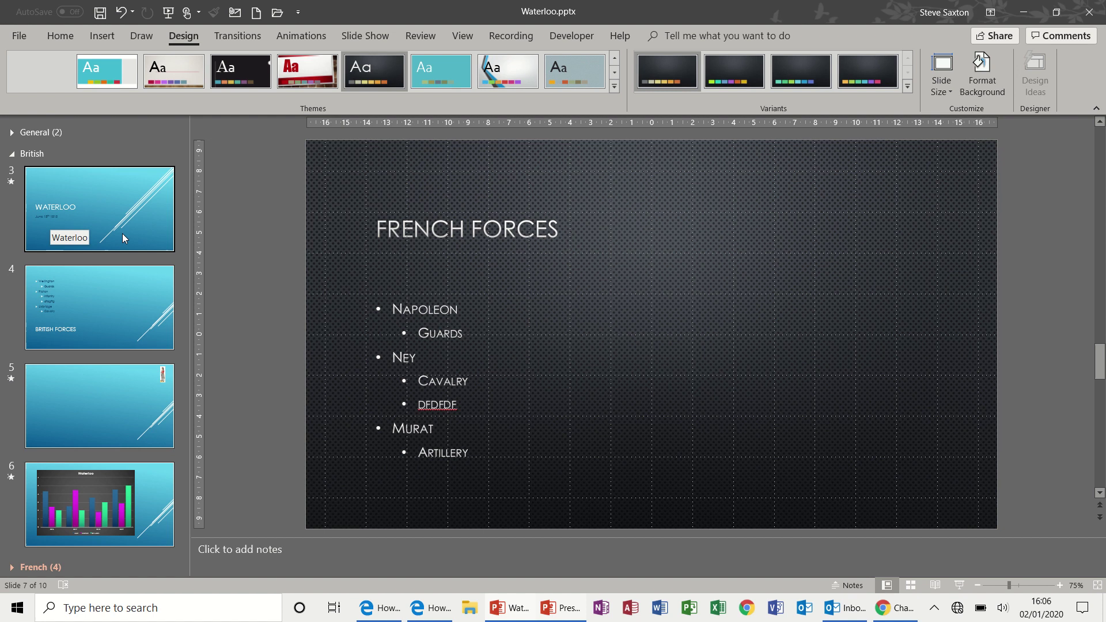
click(12, 154)
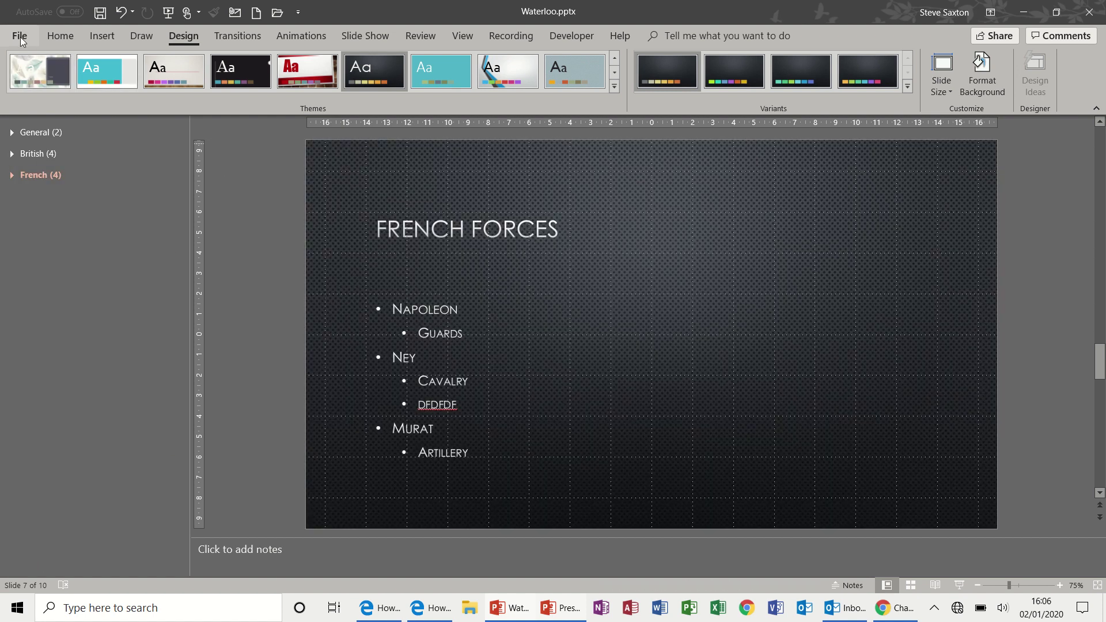
Open Create Handouts under Export, then switch to the Print page preview.
click(21, 37)
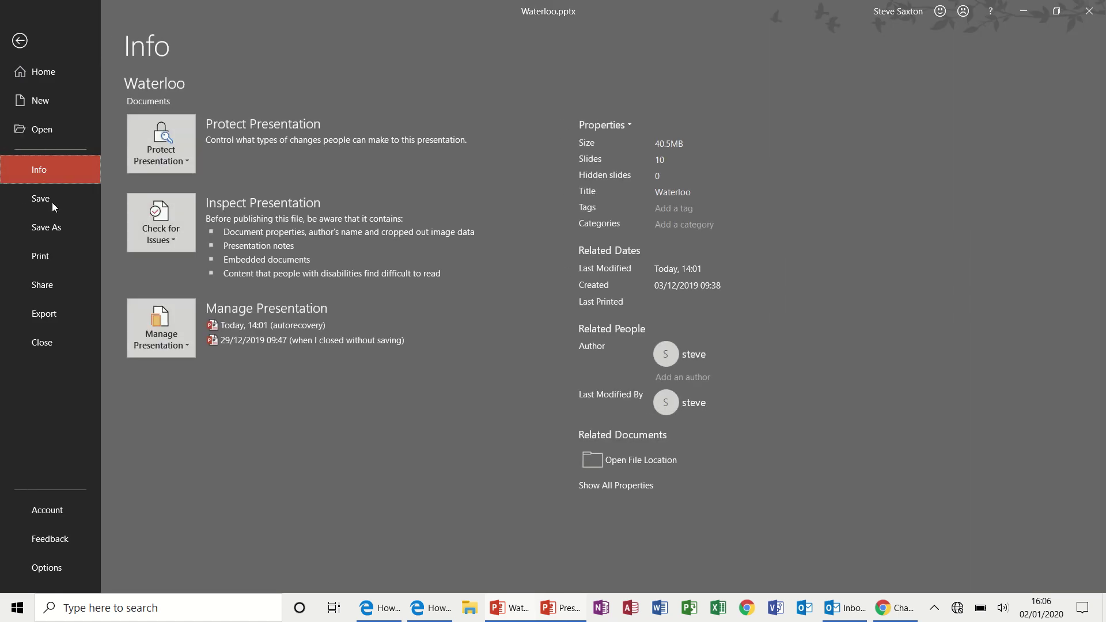
click(55, 314)
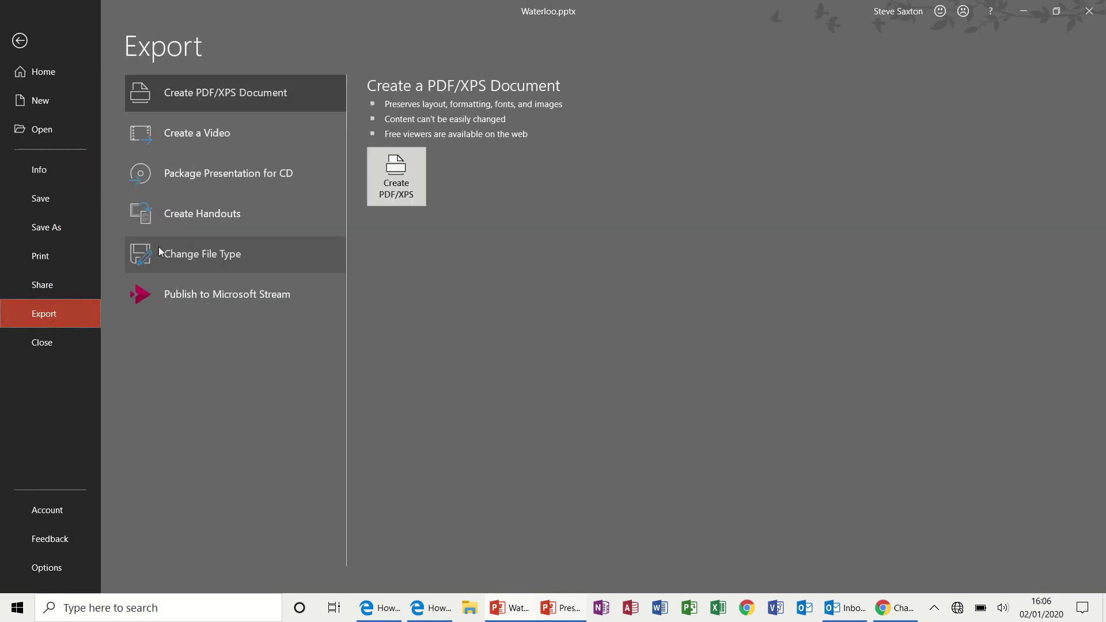
click(209, 216)
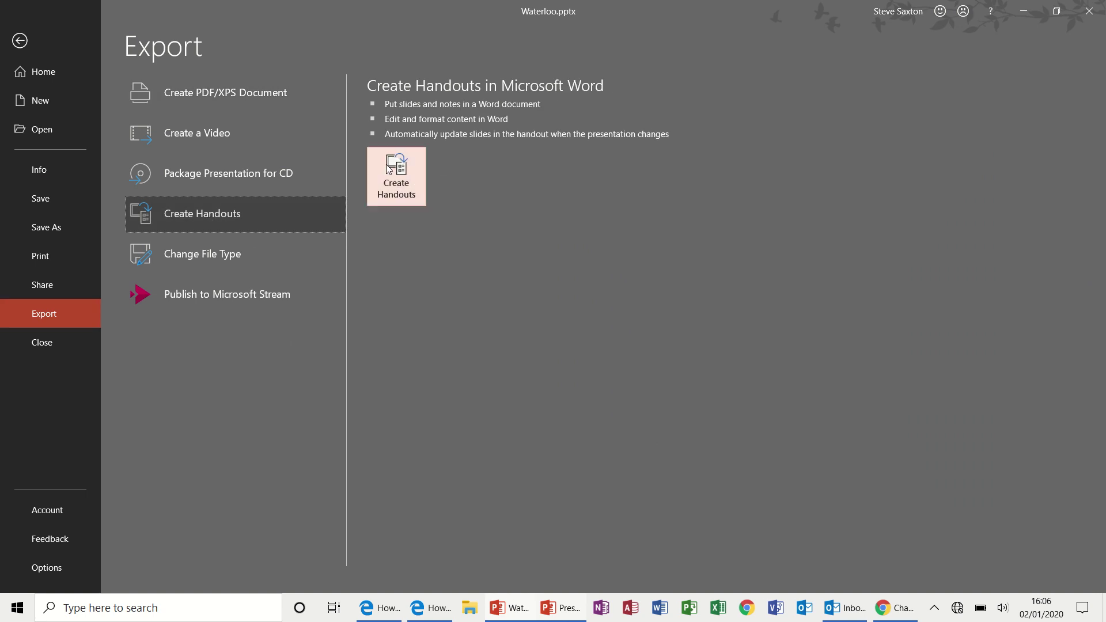
click(404, 184)
click(60, 256)
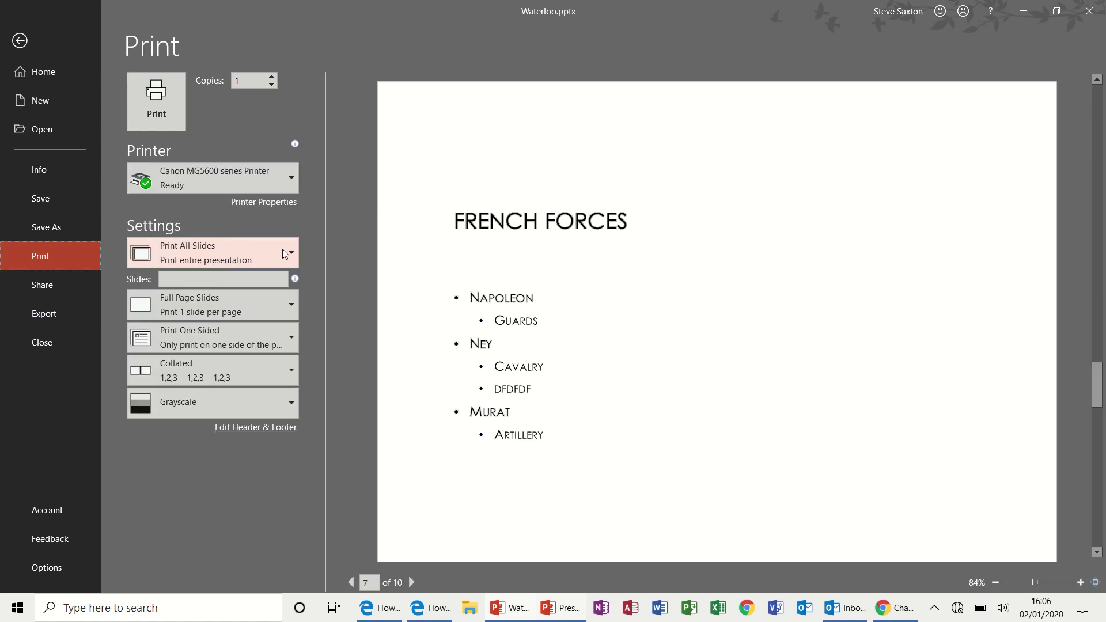
Set the print layout to 3 Slides handouts, then return to the Export page.
click(291, 254)
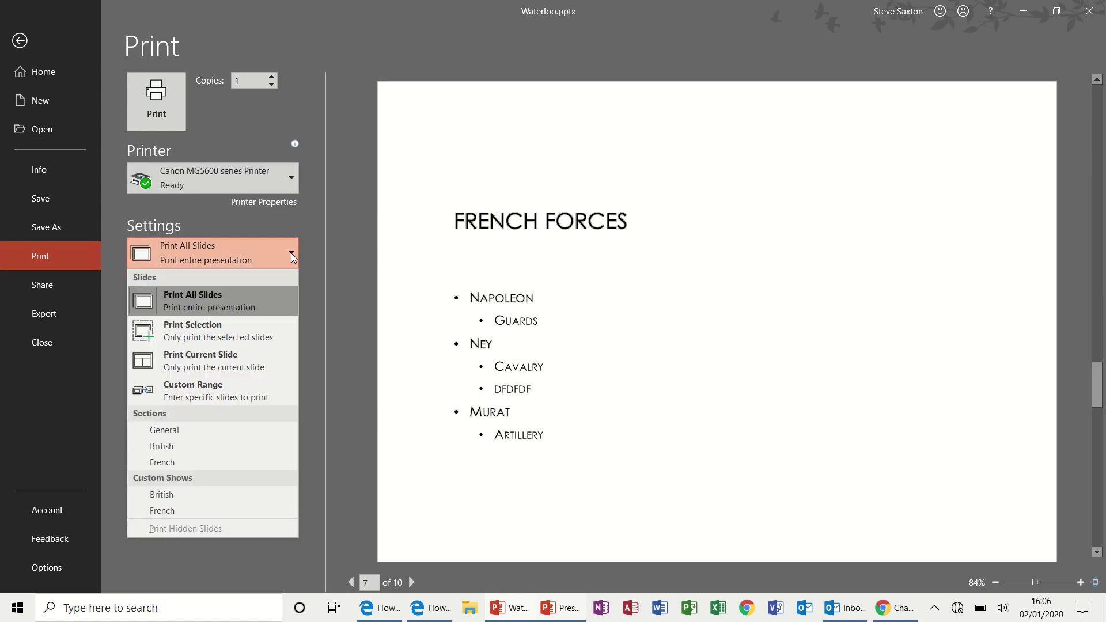
click(291, 254)
click(290, 304)
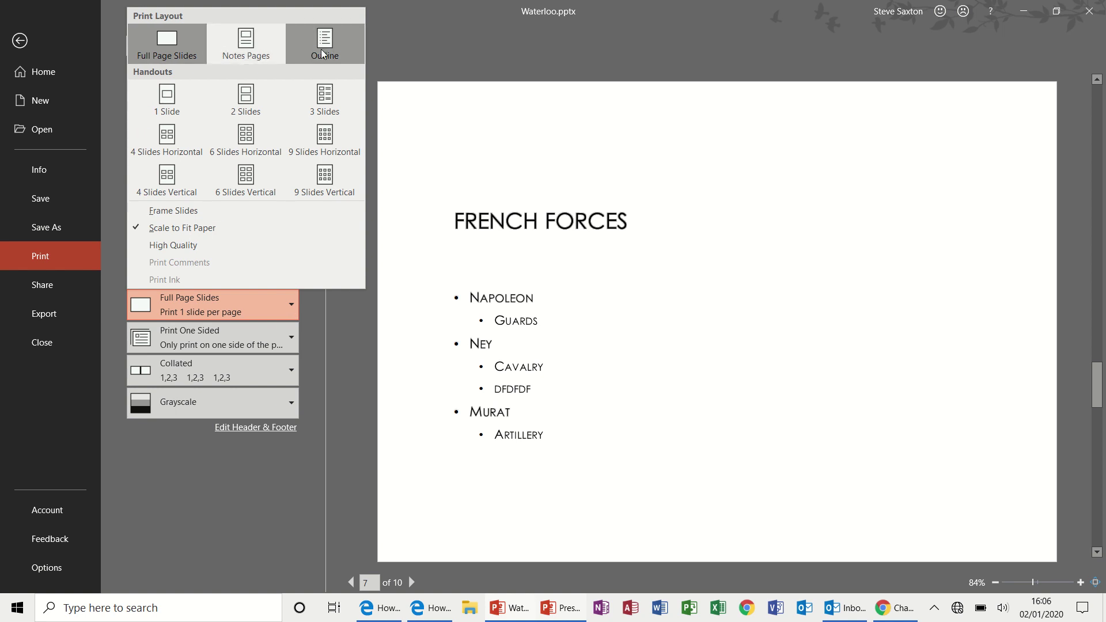
click(326, 96)
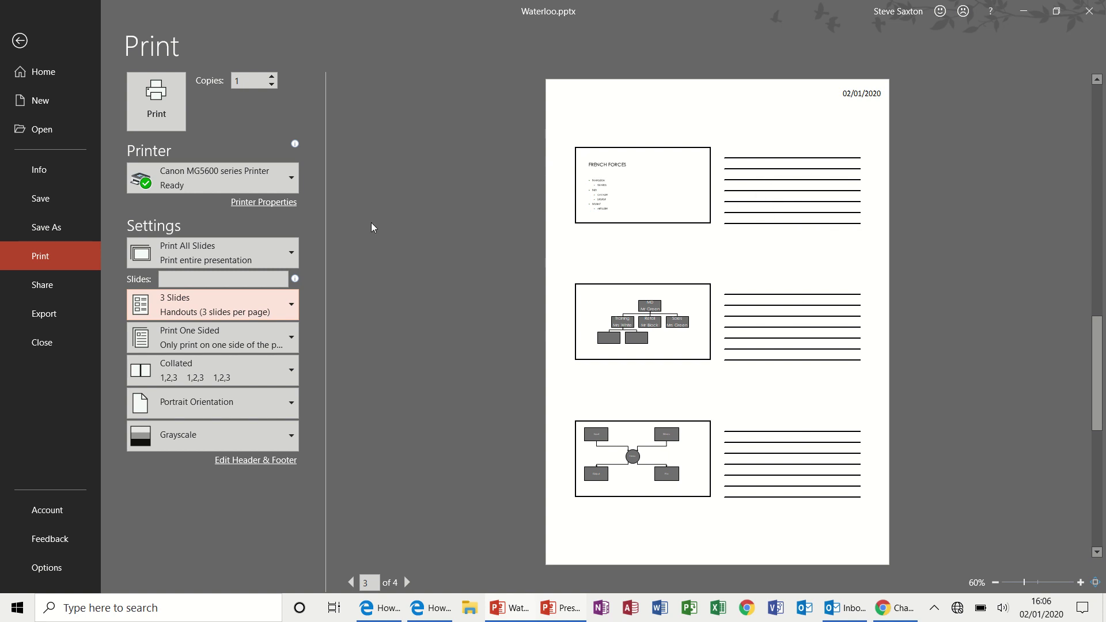
click(54, 320)
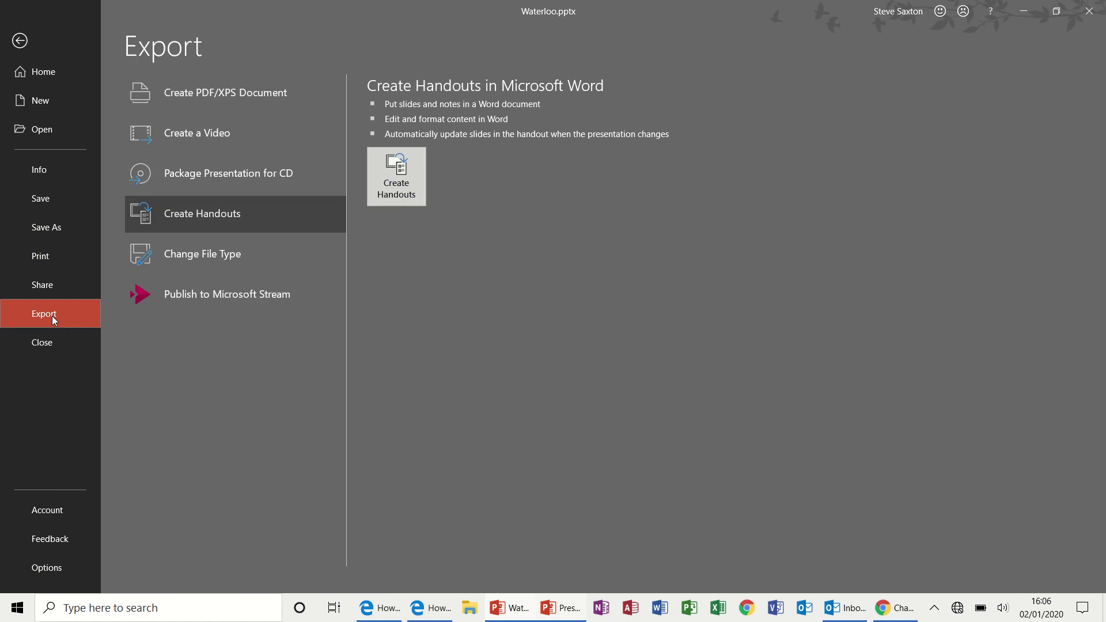
Send the slides to Word with notes next to slides, using Paste link.
click(401, 184)
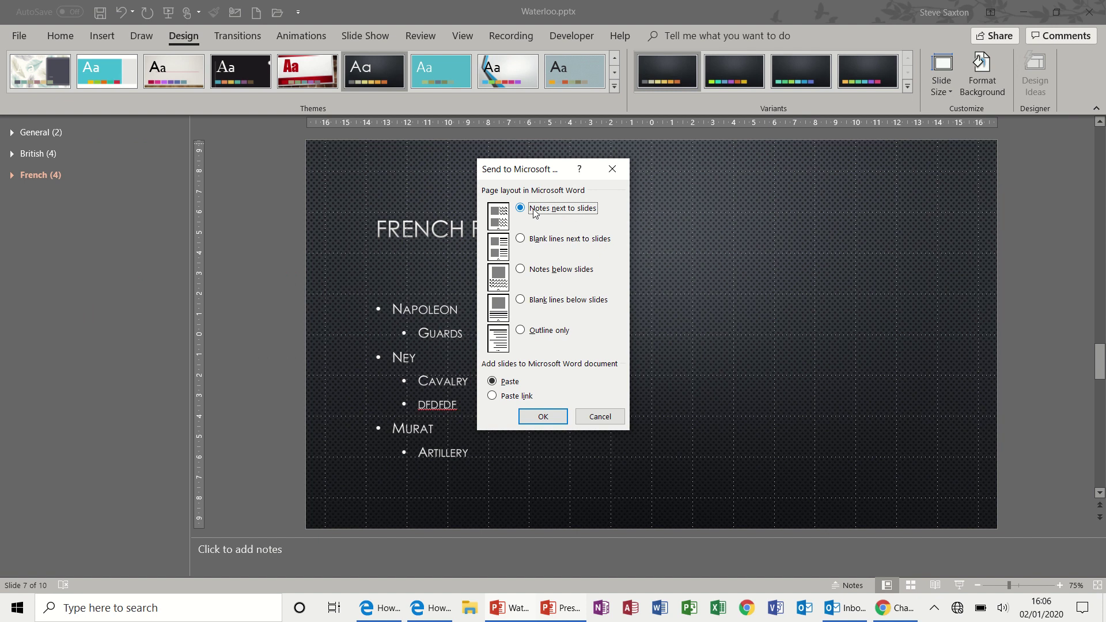
click(493, 396)
click(544, 416)
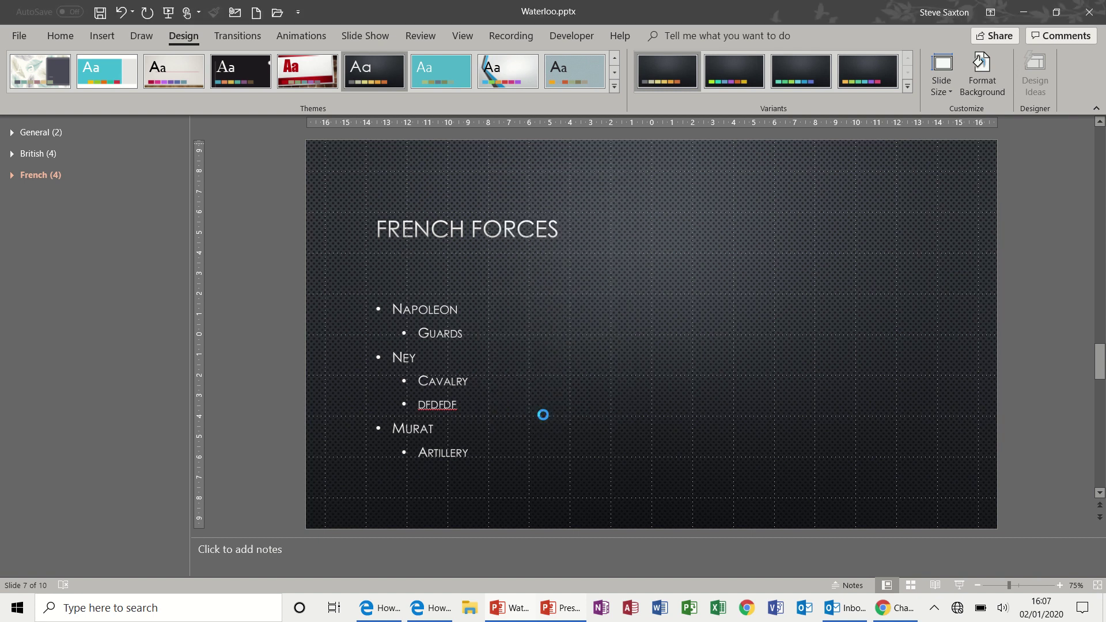
Bring Word's Document1 handout forward, glance at PowerPoint, then return to Word.
click(652, 611)
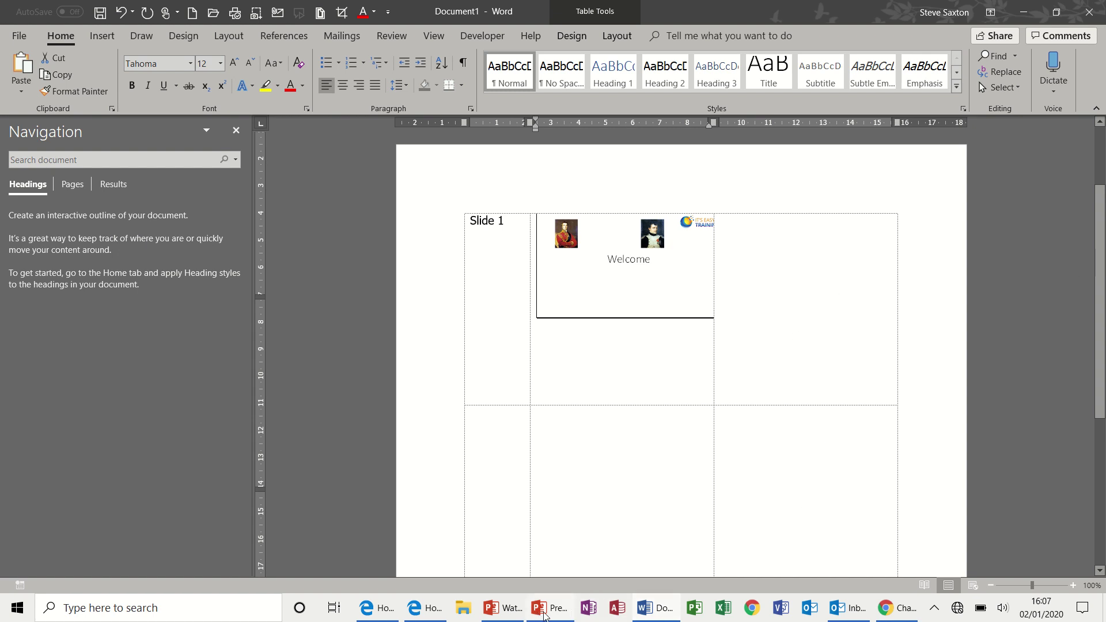
click(511, 609)
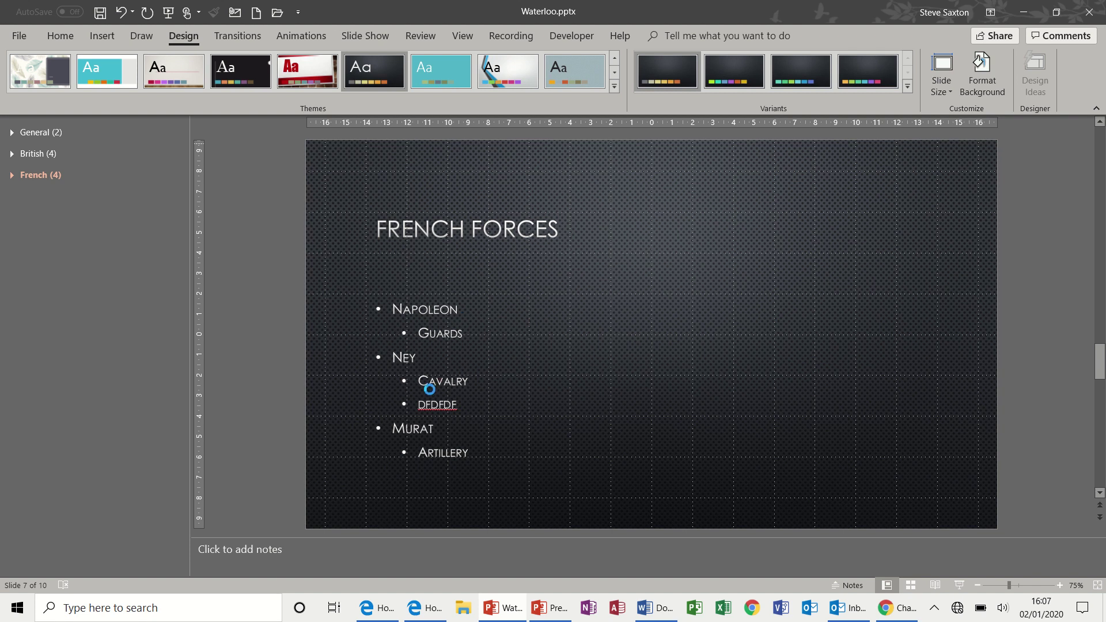
click(657, 614)
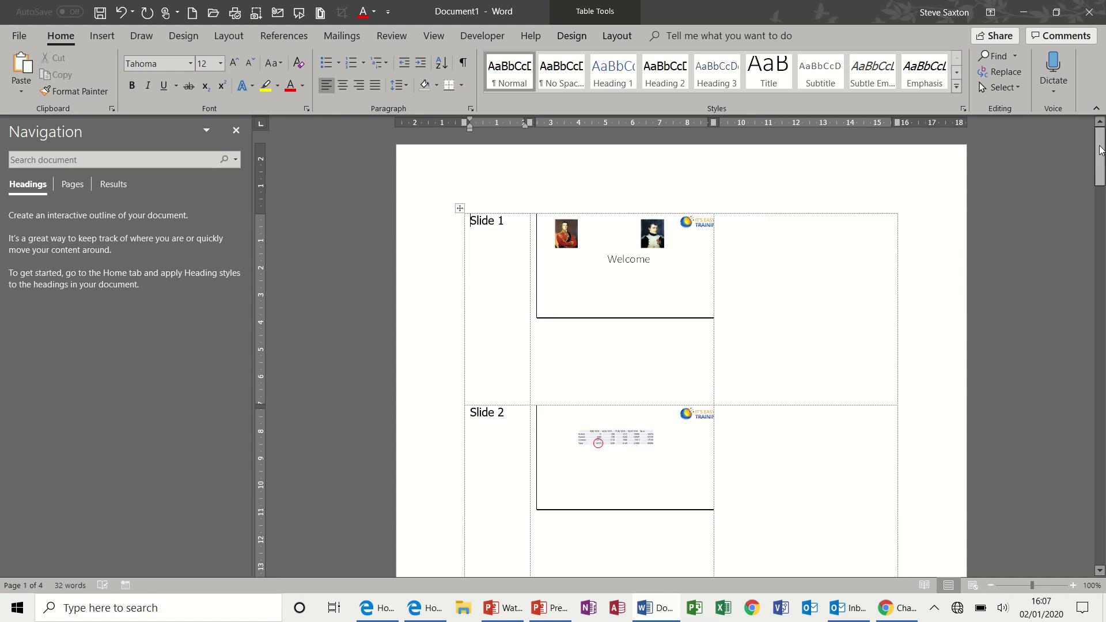
Add bullets 'gtfg', 'gtreg', 'rgtth' and an empty one below Lost leg in the Slide 4 notes.
drag(1100, 156, 1102, 248)
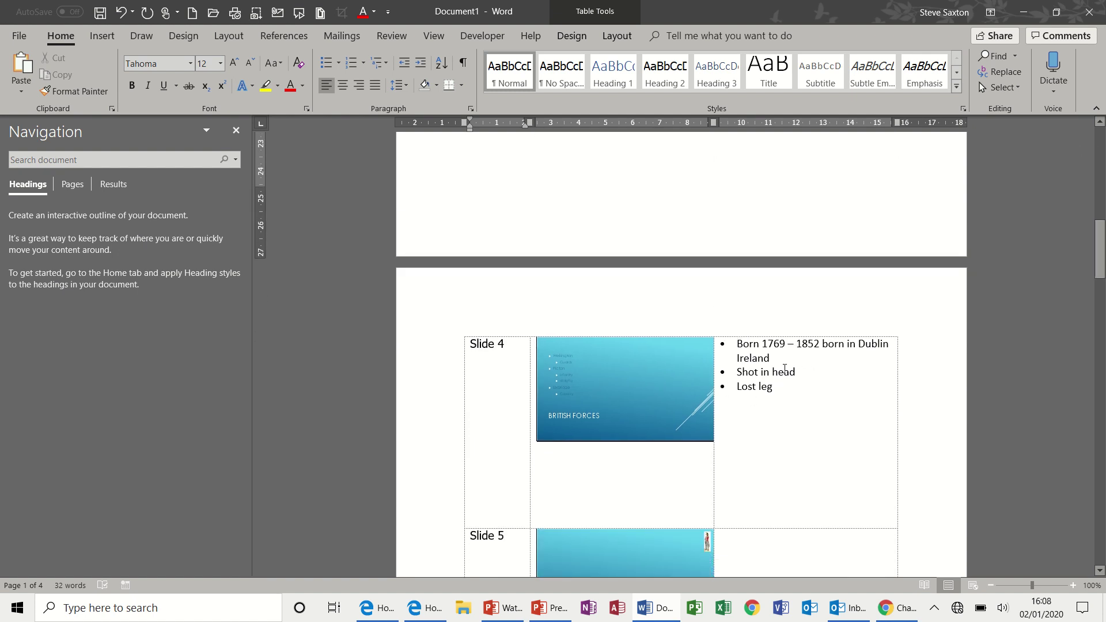
click(782, 392)
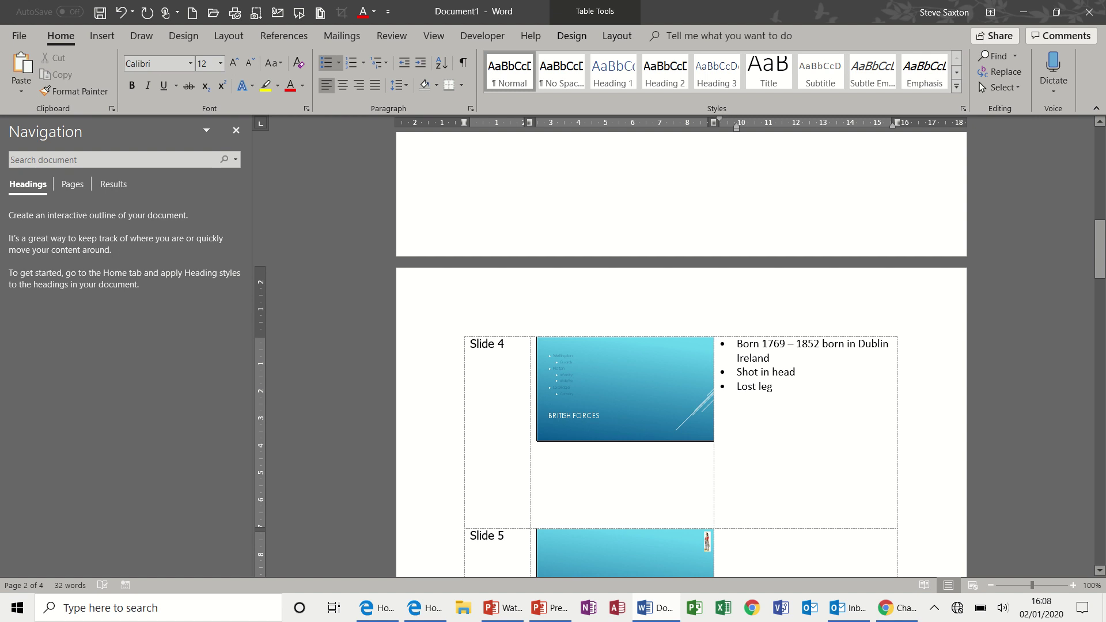
key(Return)
text(gtfg)
key(Return)
text(gtreg)
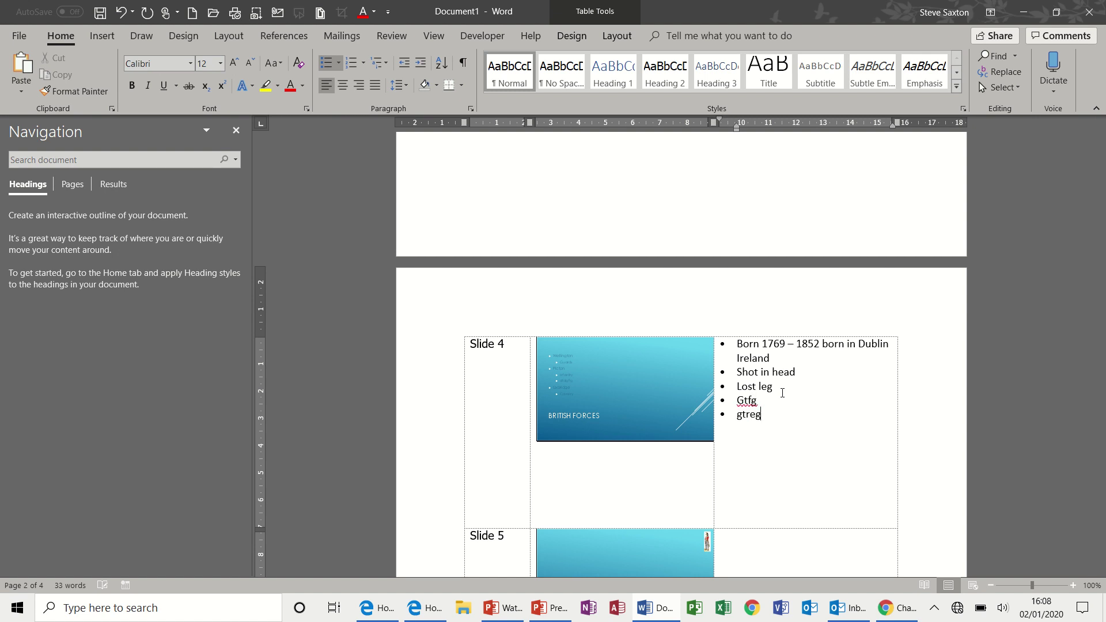
key(Return)
text(rgtth)
key(Return)
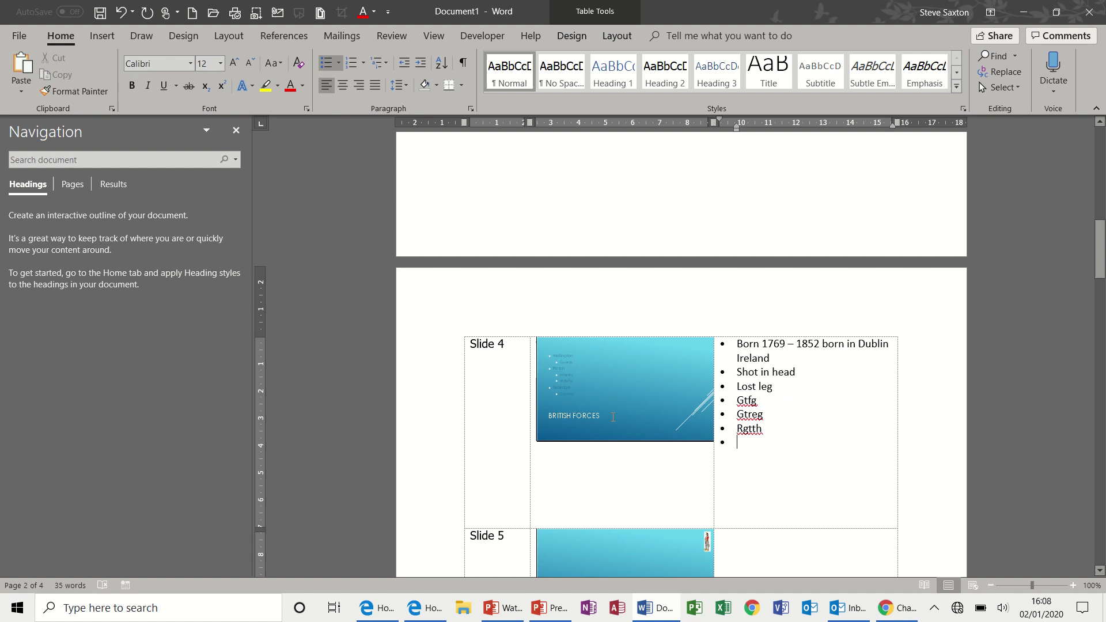
Select the Slide 4 and Slide 3 pictures, then switch back to the Waterloo presentation.
click(562, 372)
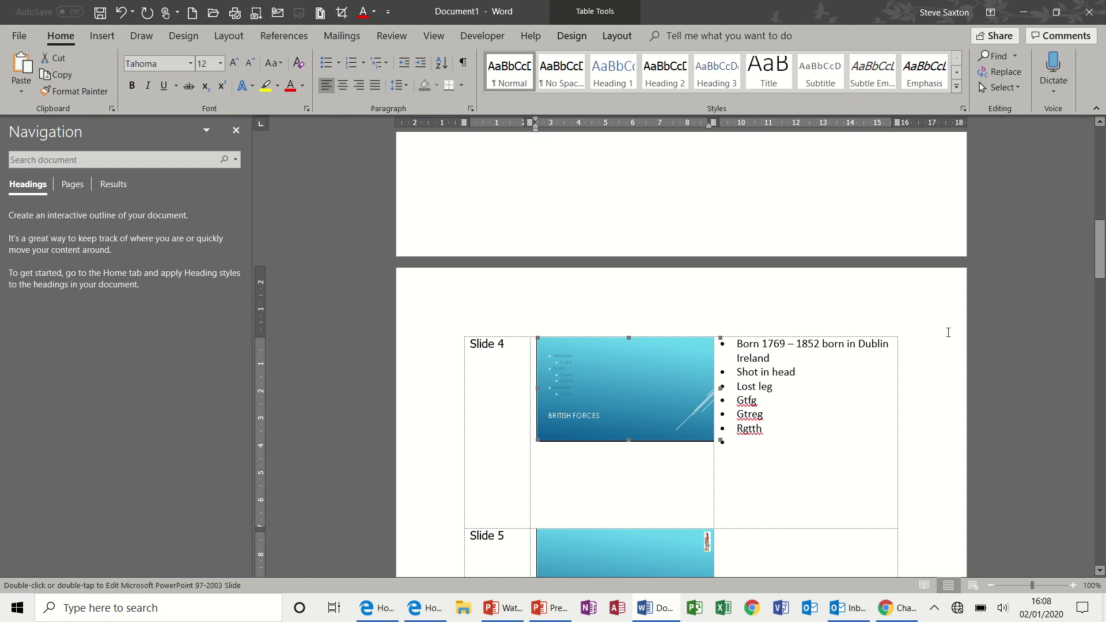
drag(1103, 265, 1103, 223)
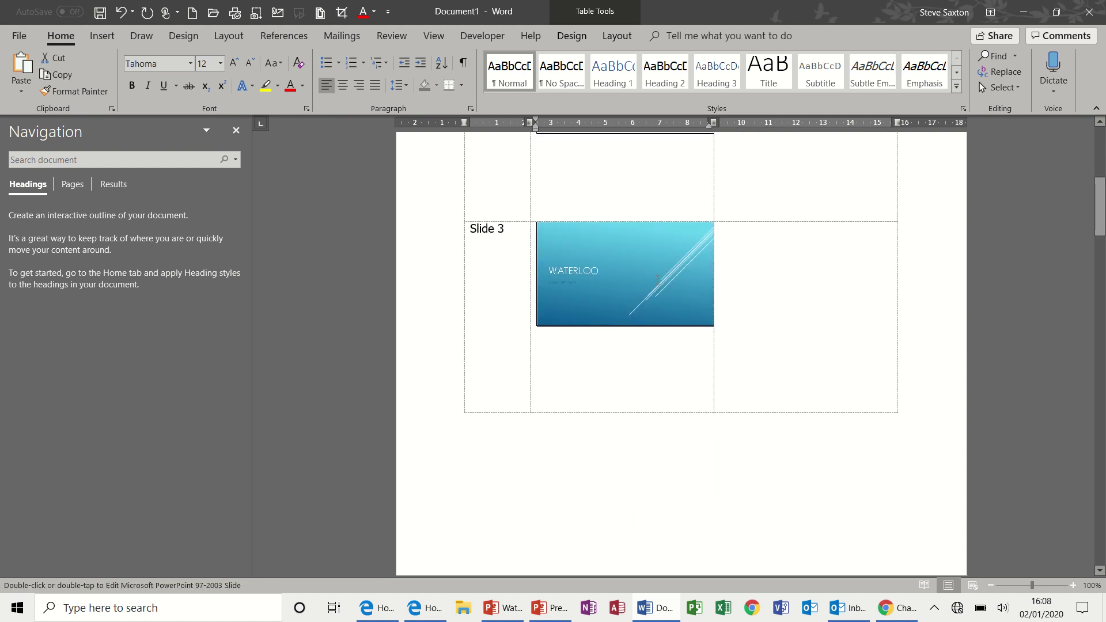
click(657, 280)
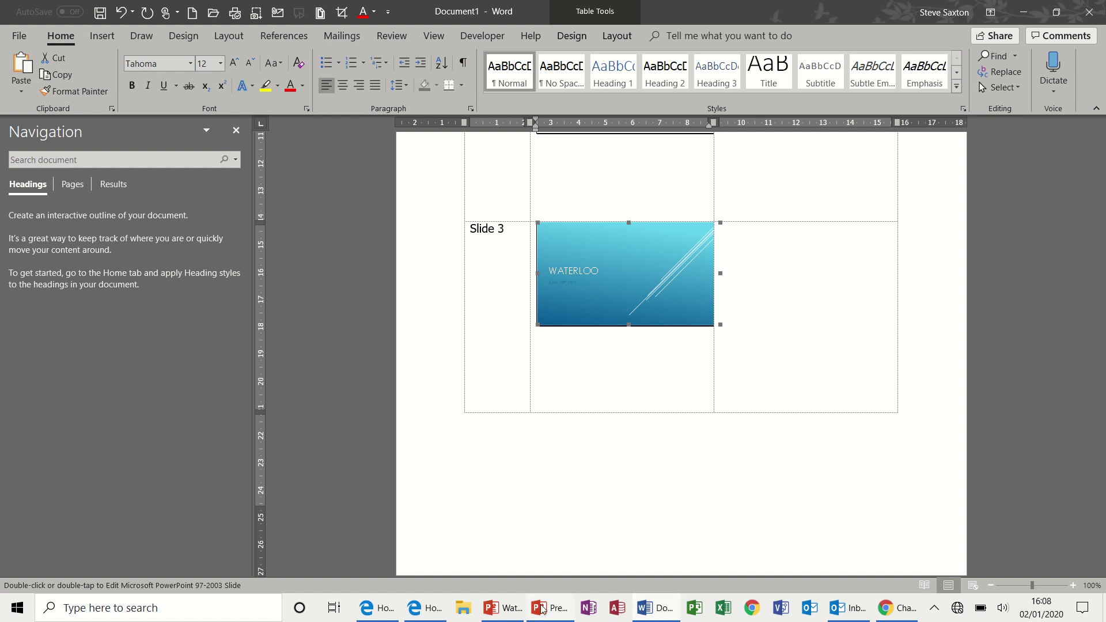
click(506, 609)
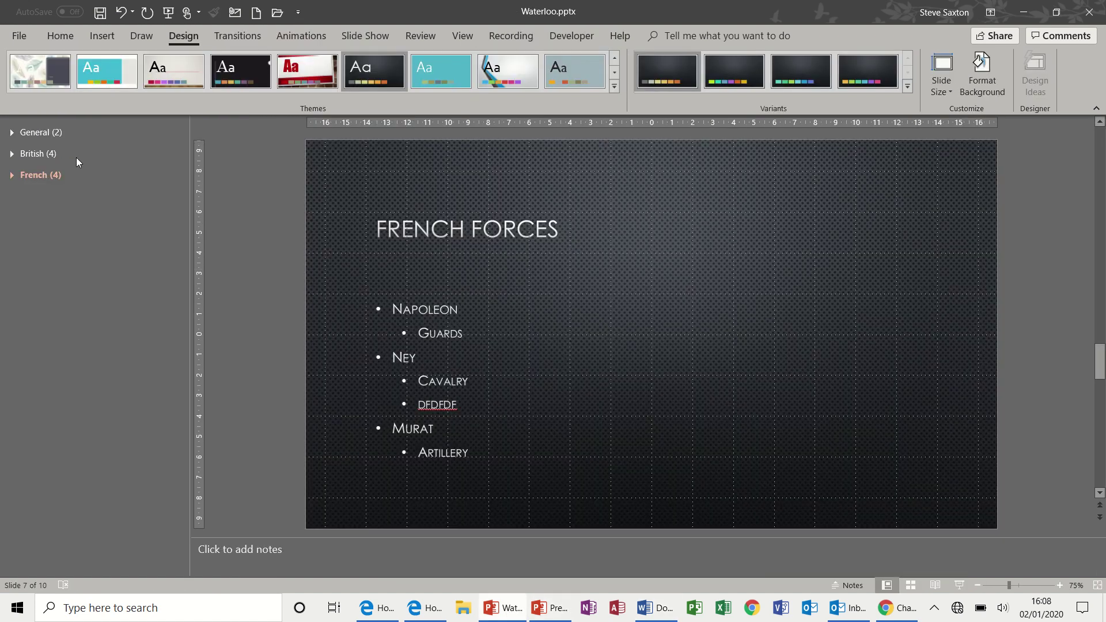
Append 'sfkjsdfgkjdfgklfd' after 1815 in the slide 3 WATERLOO subtitle, then return to Word.
click(11, 154)
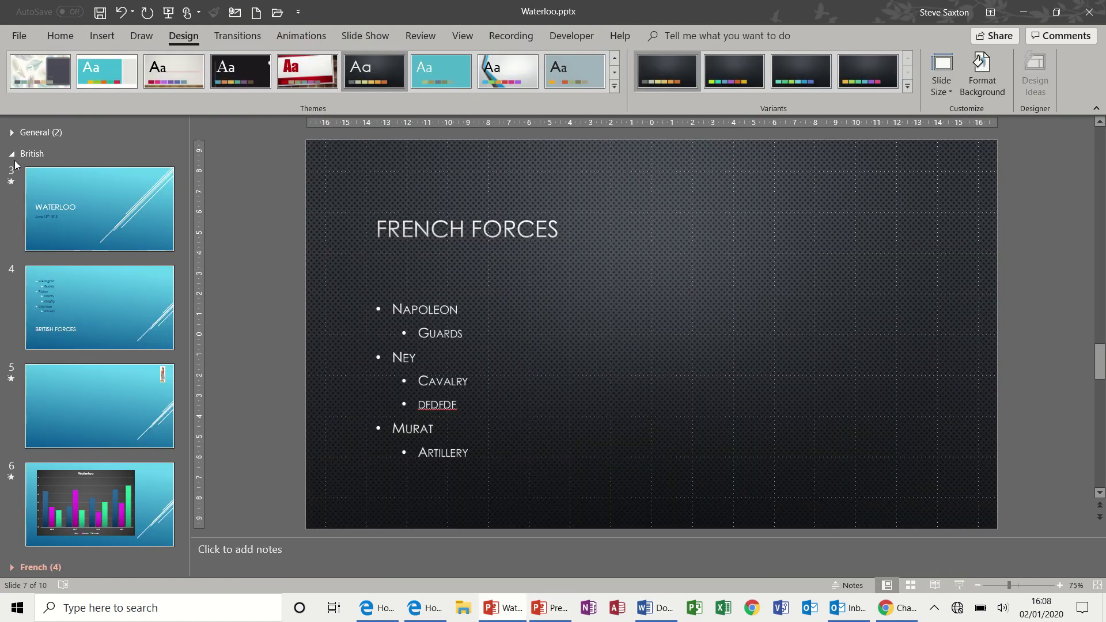
click(80, 213)
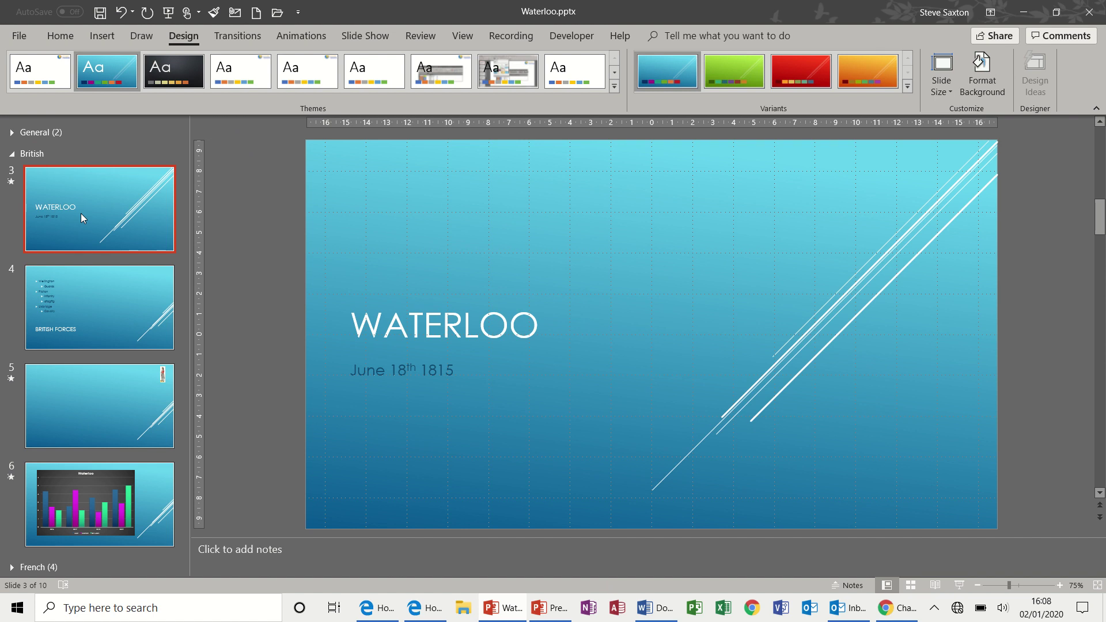
click(453, 371)
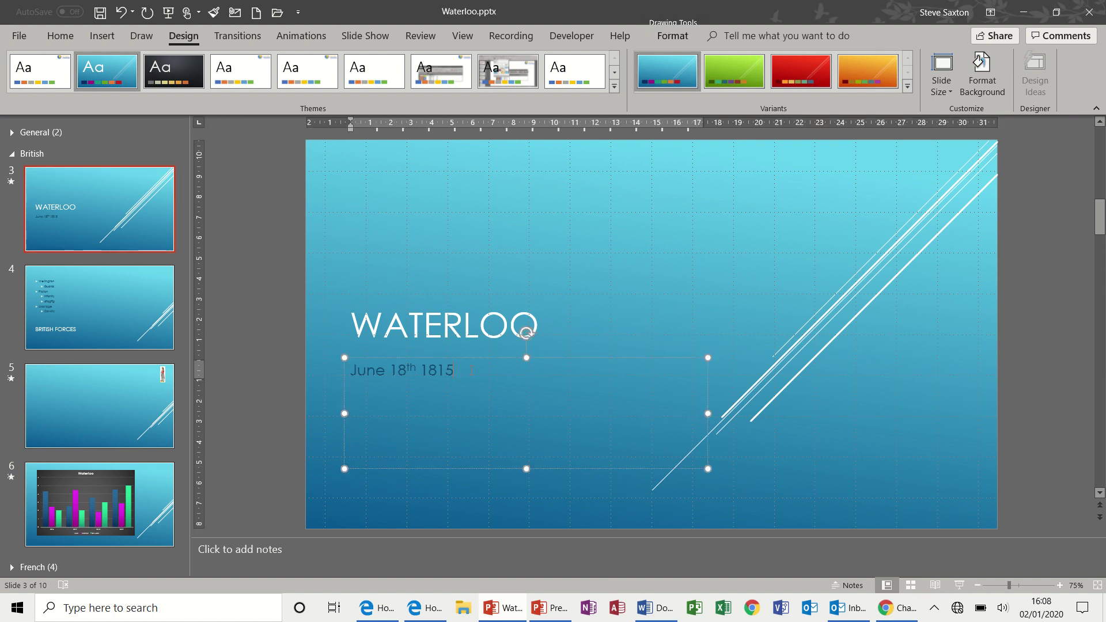
text(sfkjsdfgkjdfgklfd)
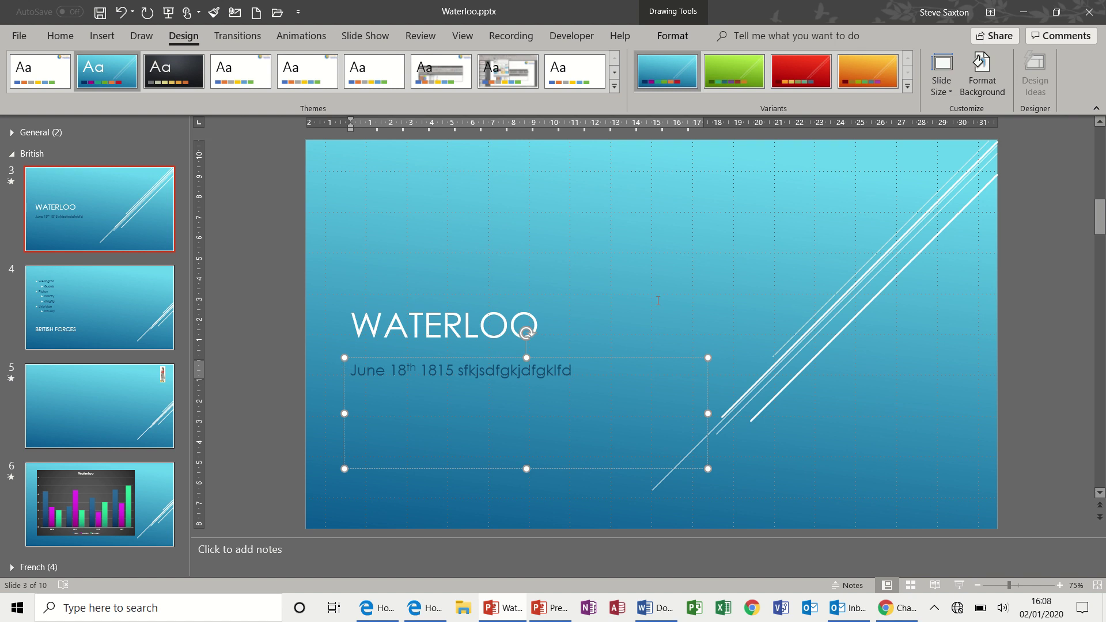
click(633, 330)
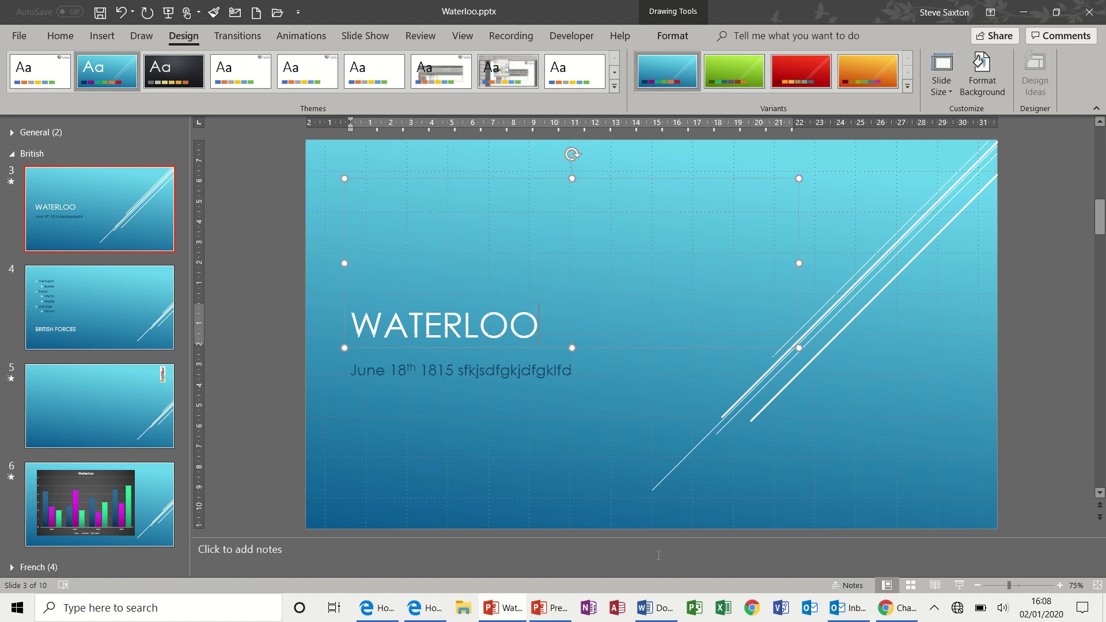
click(661, 609)
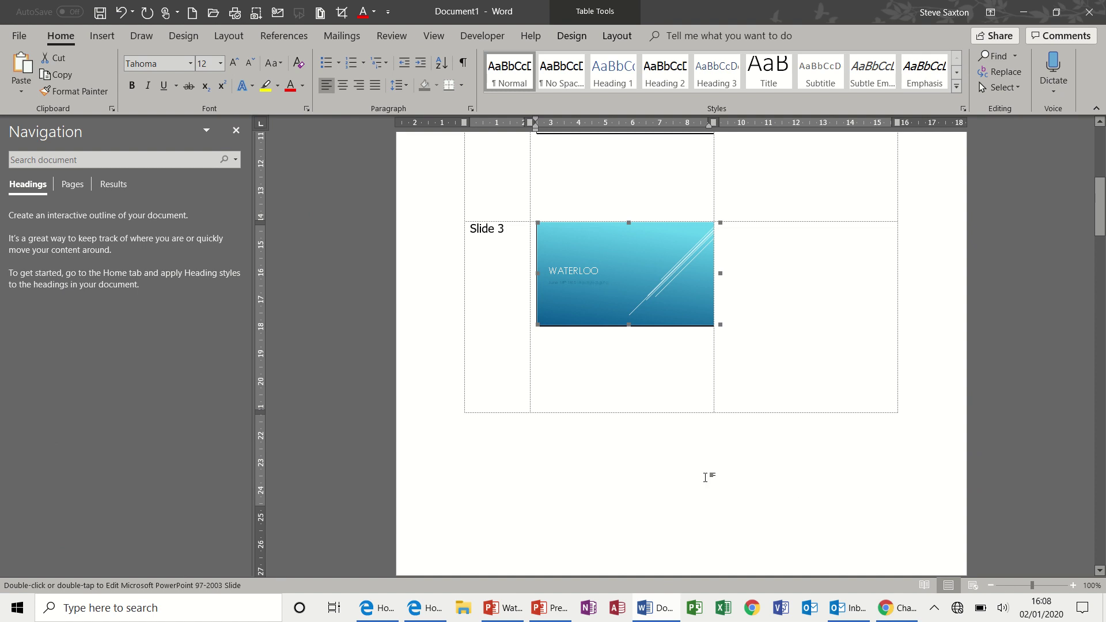
Zoom in to confirm Slide 3's linked picture shows the test text, then close Word without saving.
click(1073, 585)
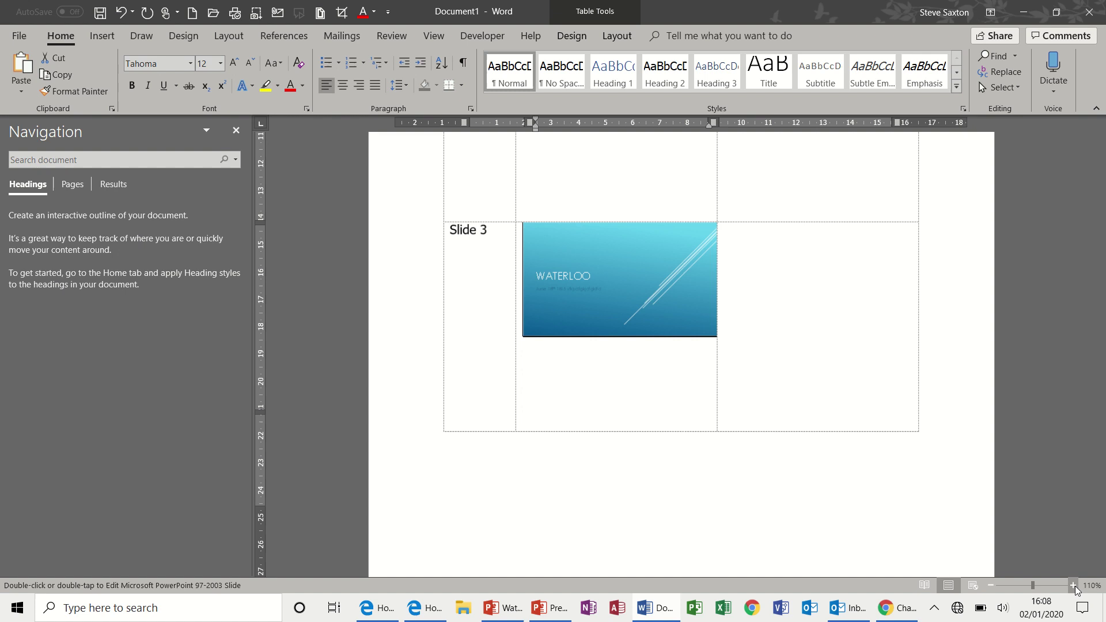
click(1073, 585)
click(1074, 585)
click(1074, 586)
click(1073, 585)
click(1073, 585)
click(1073, 586)
click(1073, 585)
click(1073, 585)
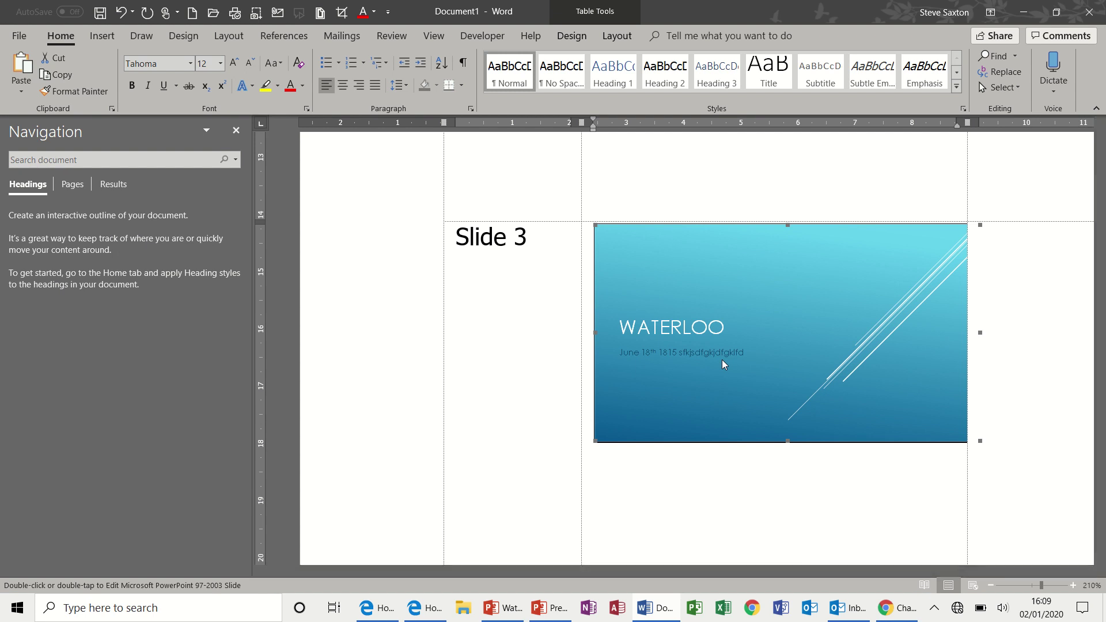
click(1088, 17)
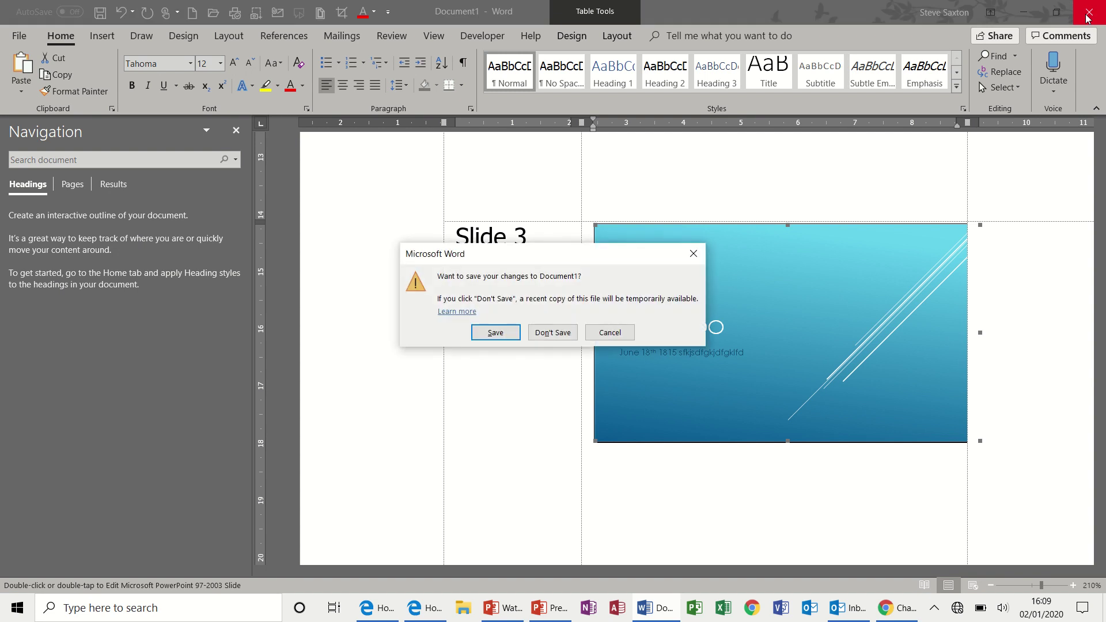
click(557, 337)
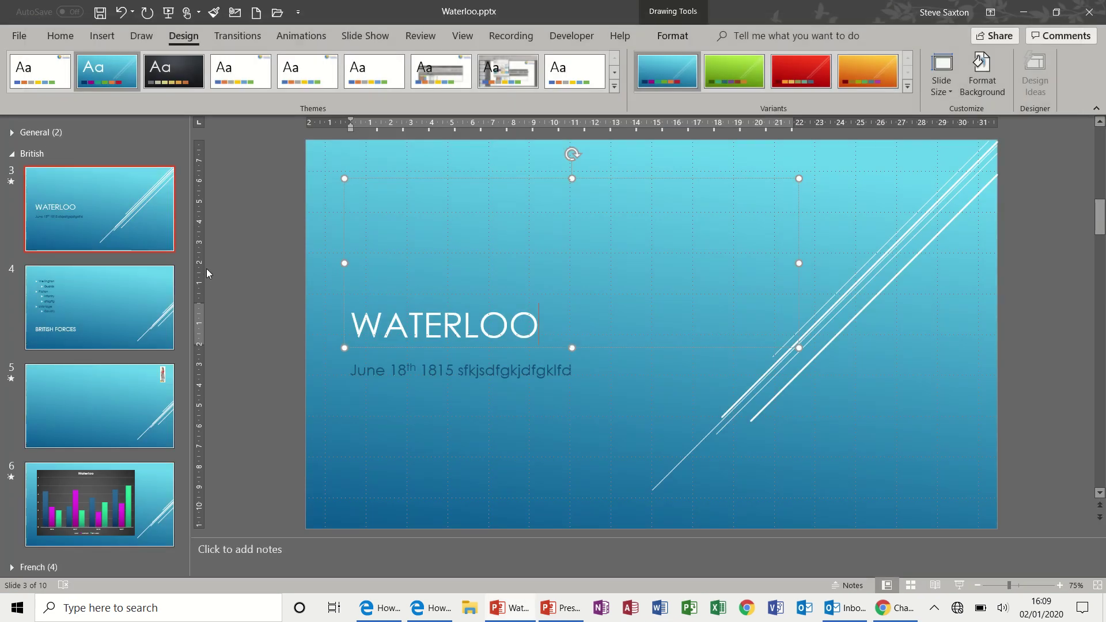
Go to File > Export > Package Presentation for CD and open the Package for CD dialog.
click(19, 39)
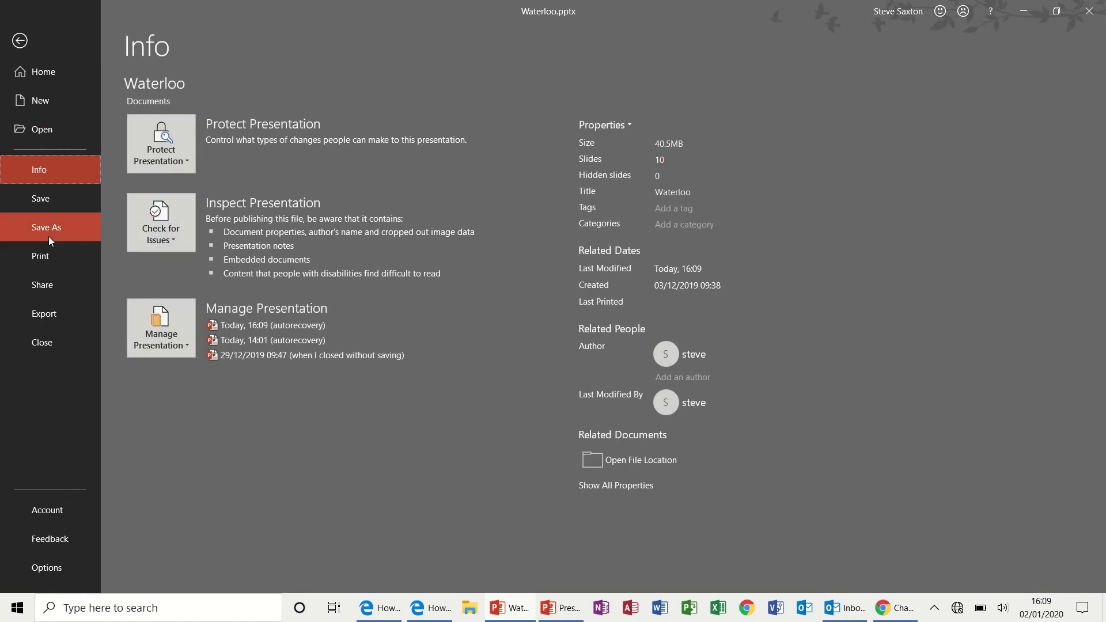
click(59, 316)
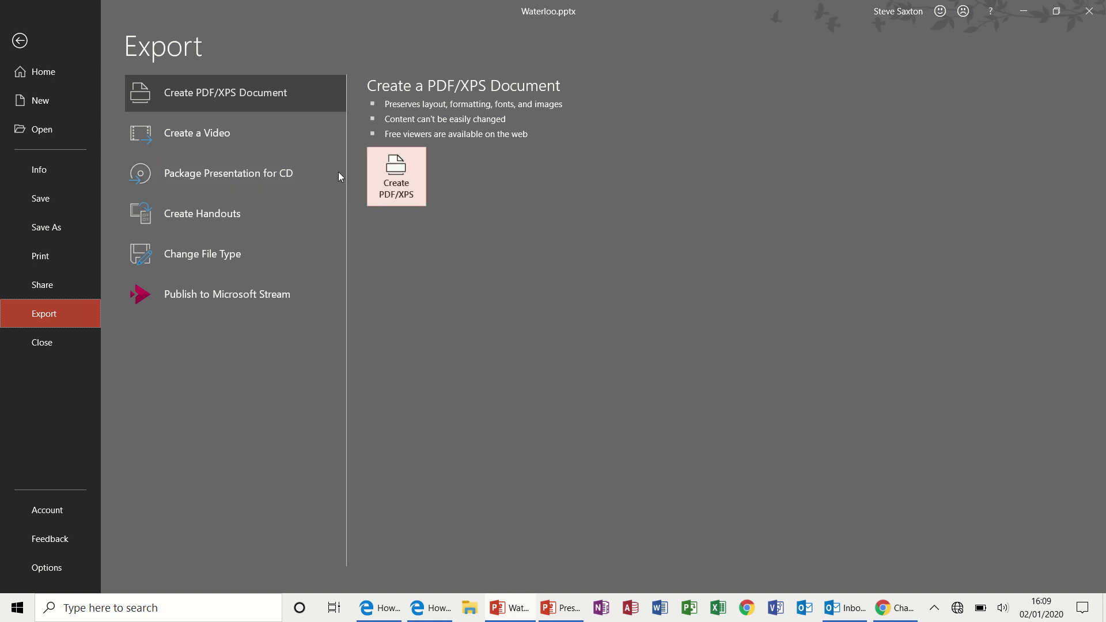
click(267, 175)
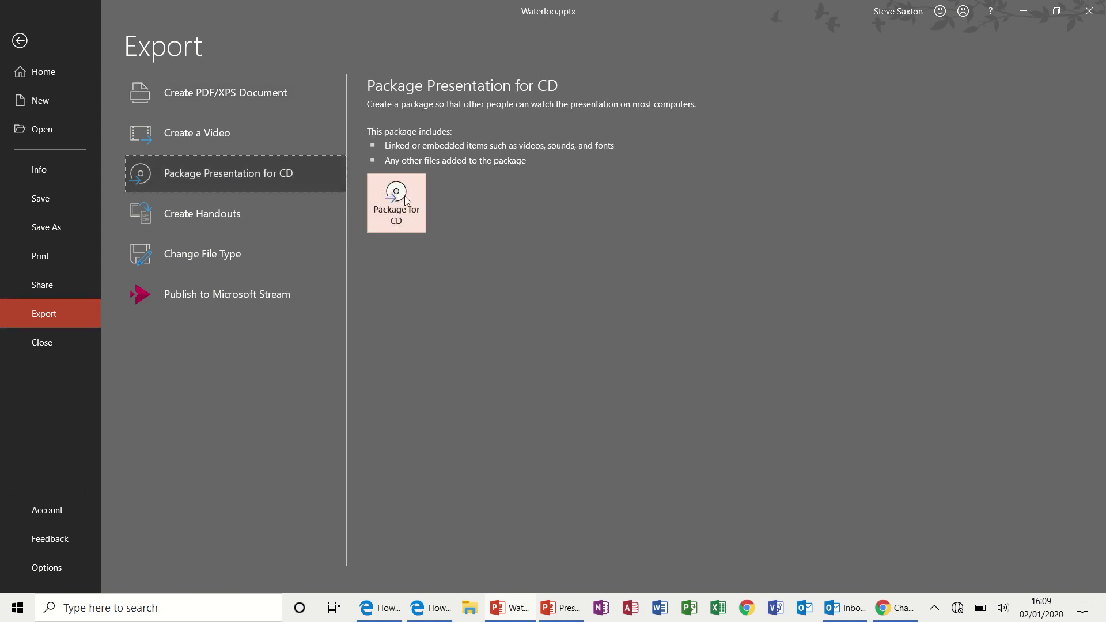
click(405, 200)
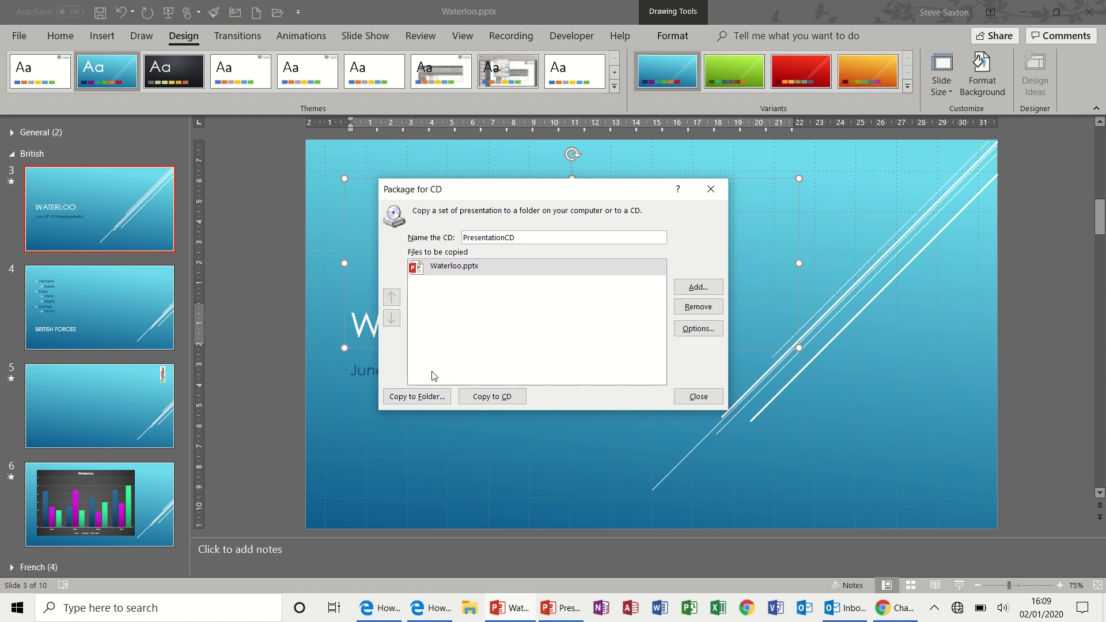
Name the package 'steve' and set it to copy to a folder on the Desktop.
drag(521, 237, 462, 239)
text(steve)
click(425, 398)
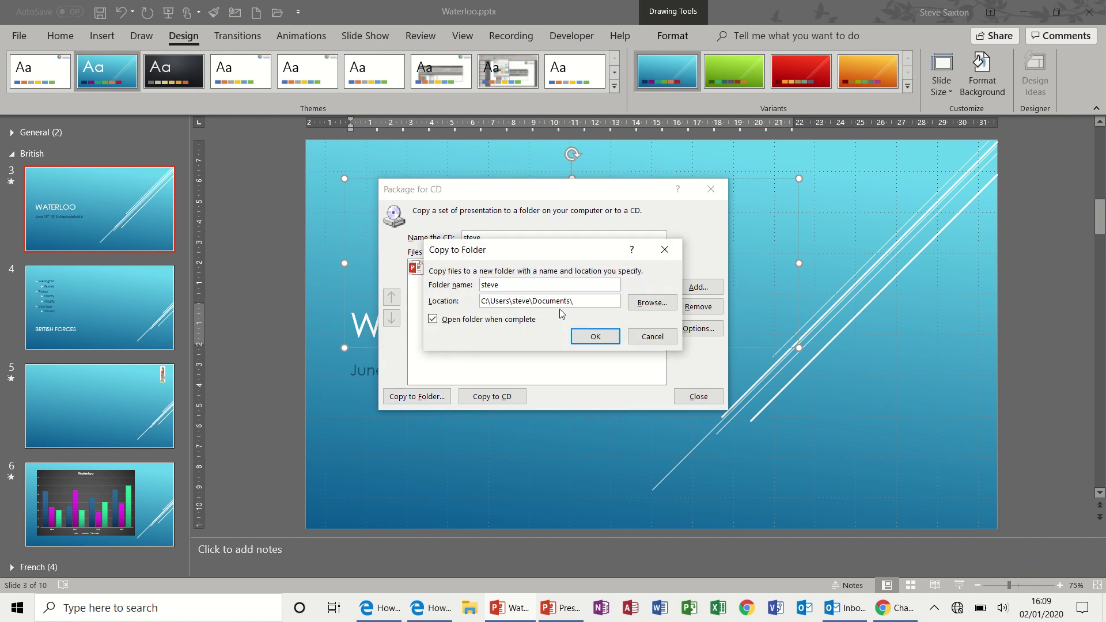
click(651, 302)
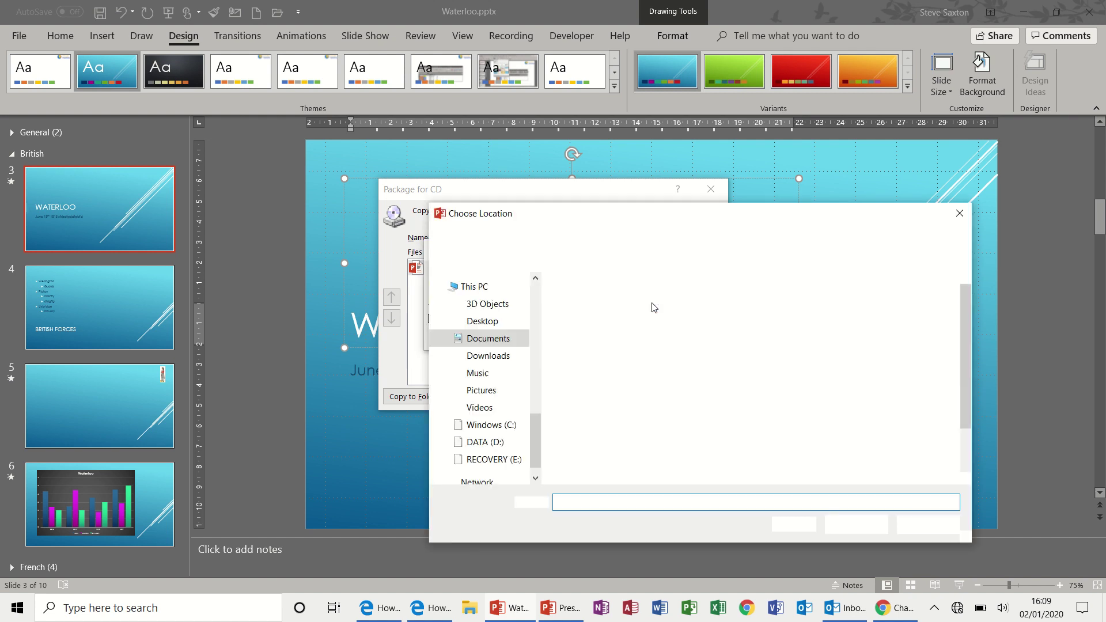
click(491, 321)
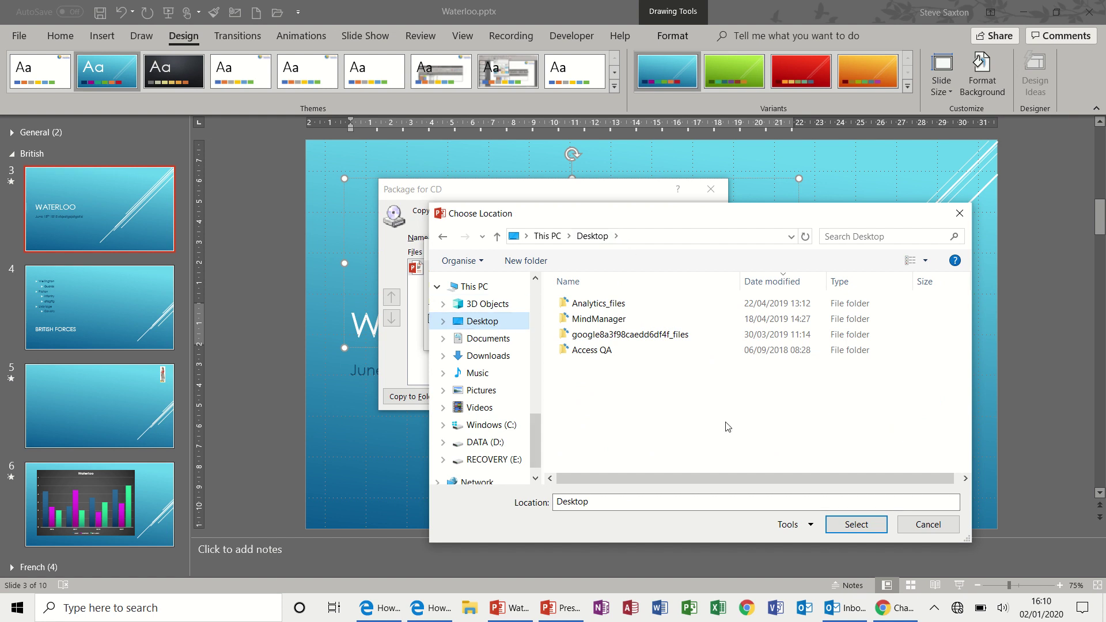
click(843, 525)
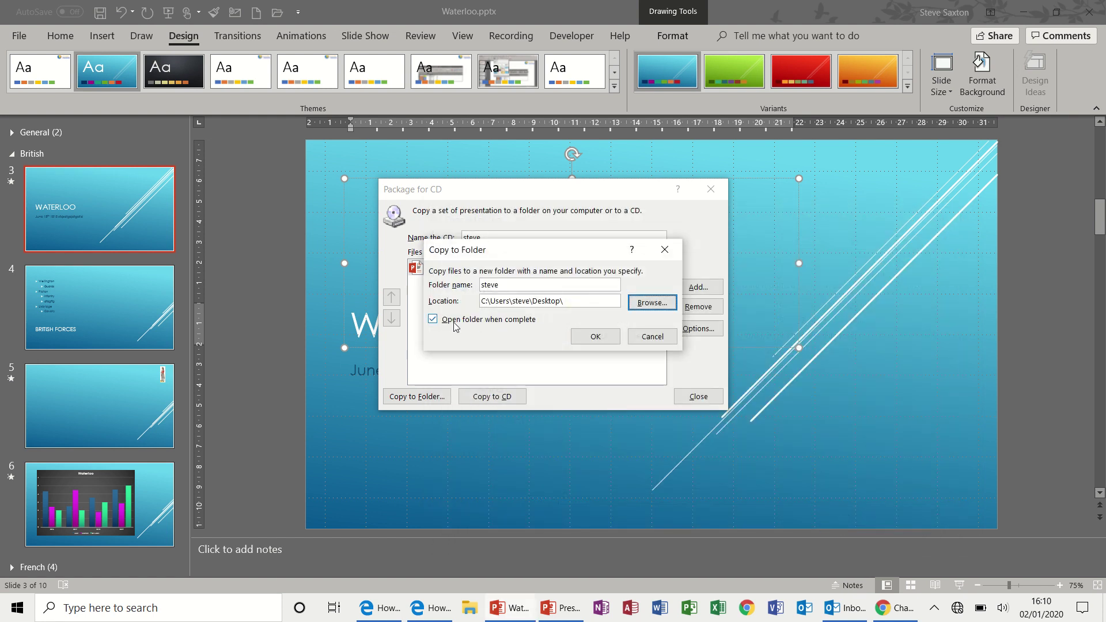
click(586, 339)
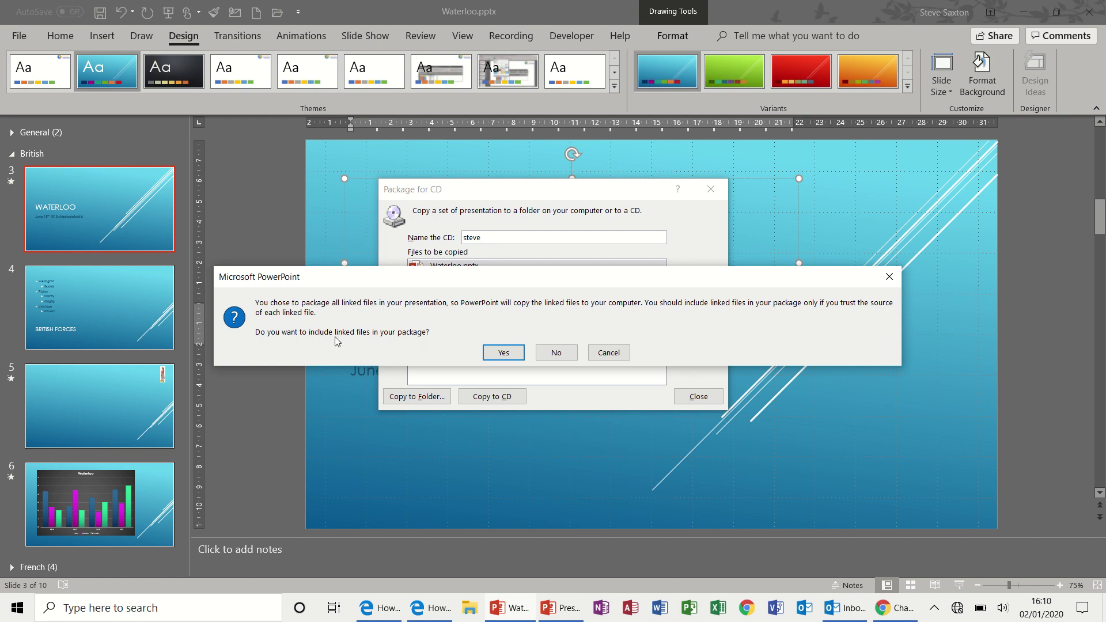
Include the linked files so the package is copied into the Desktop folder.
click(503, 353)
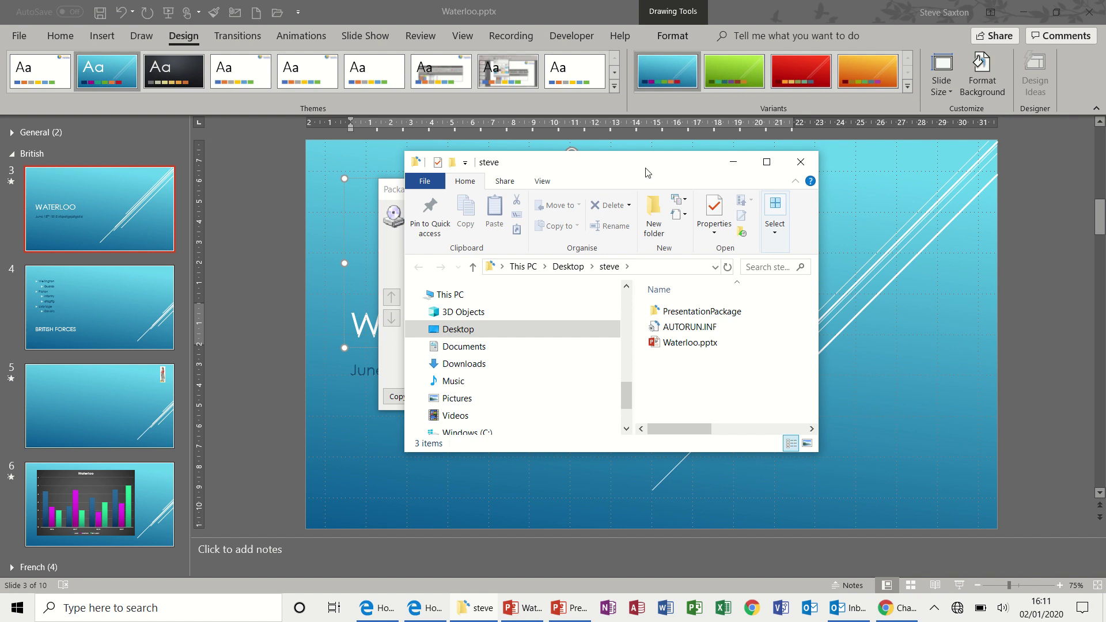
Close the Explorer window showing the packaged files and the Package for CD dialog.
click(800, 163)
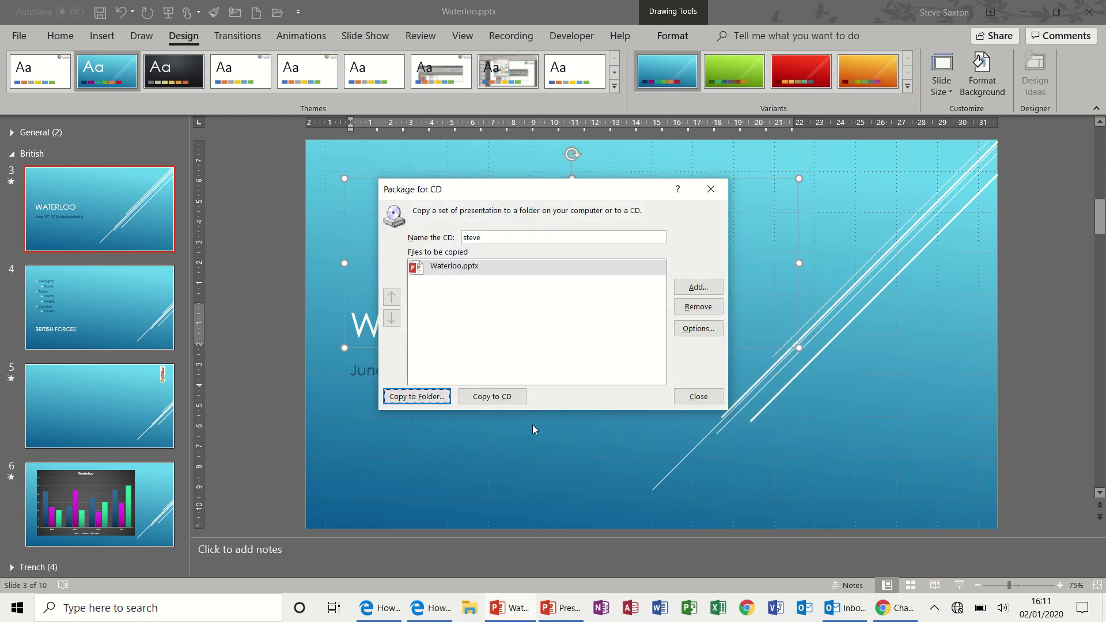
click(691, 403)
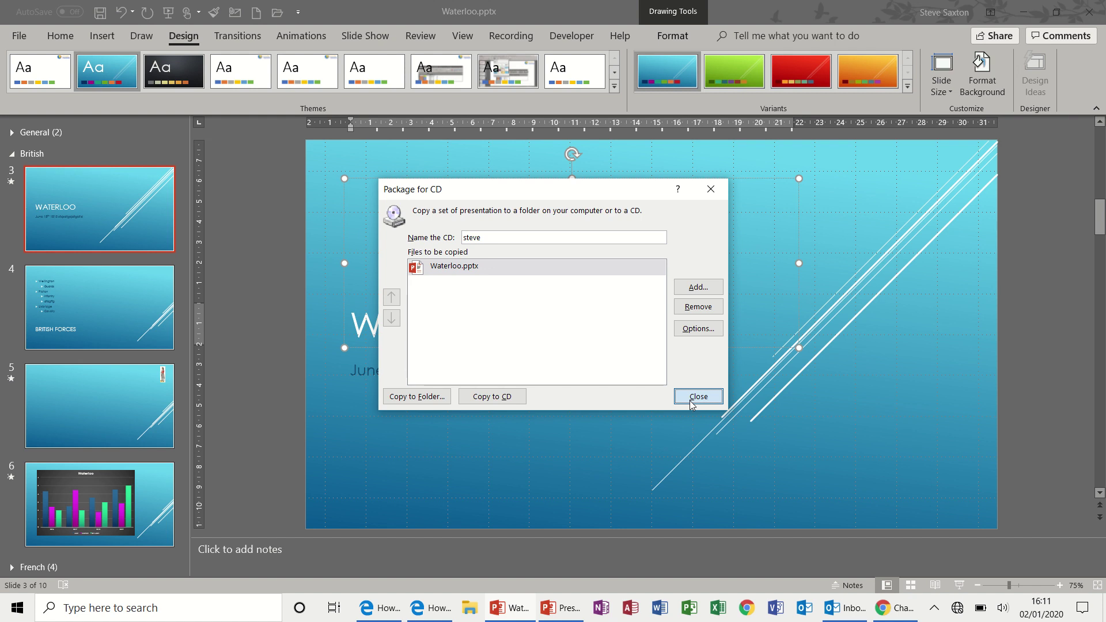
click(691, 402)
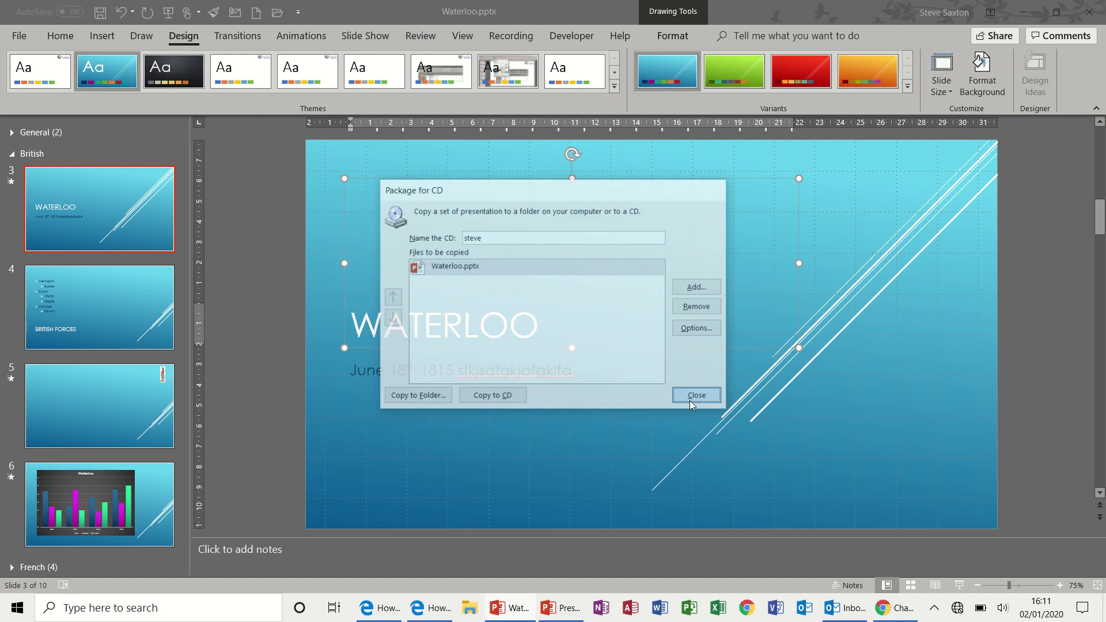
Go to File > Export > Create a Video, set to Full HD (1080p) and 5 seconds per slide.
click(18, 38)
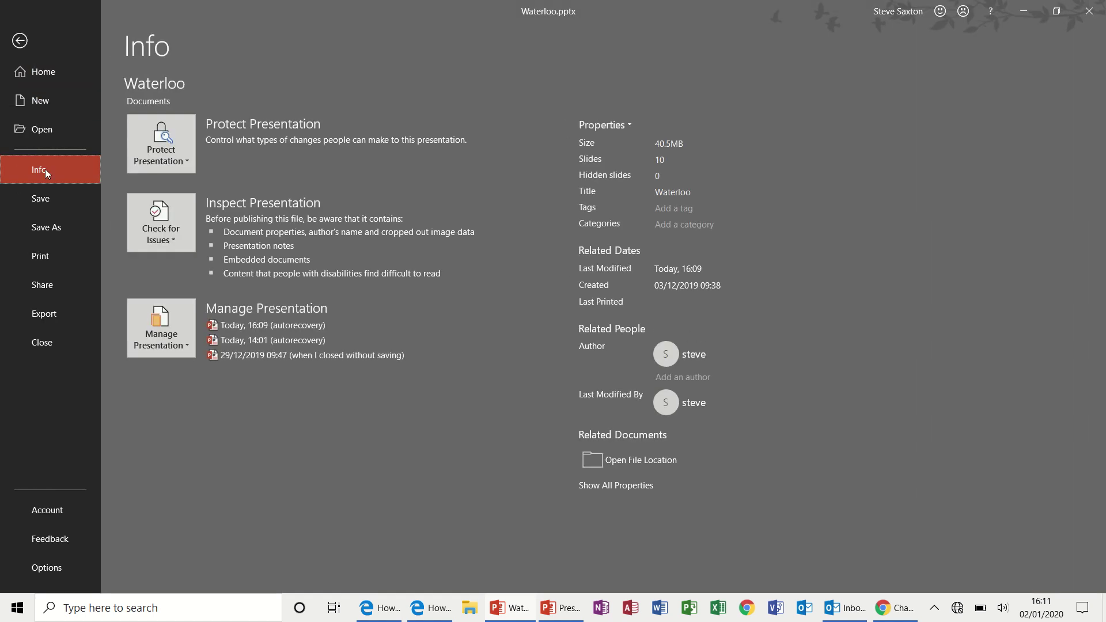
click(60, 313)
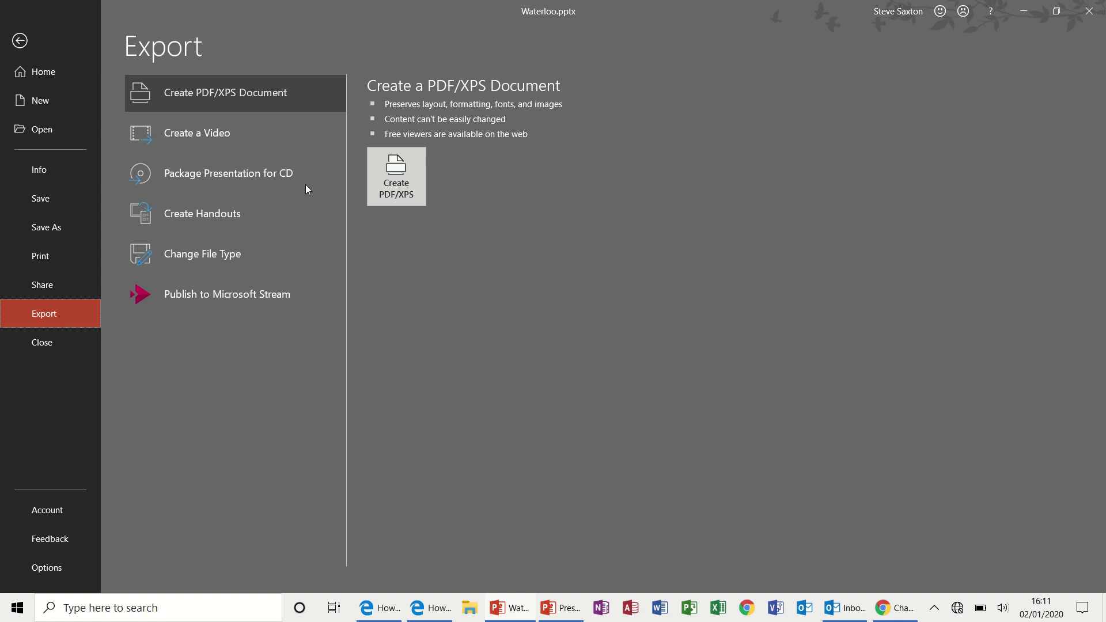
click(215, 140)
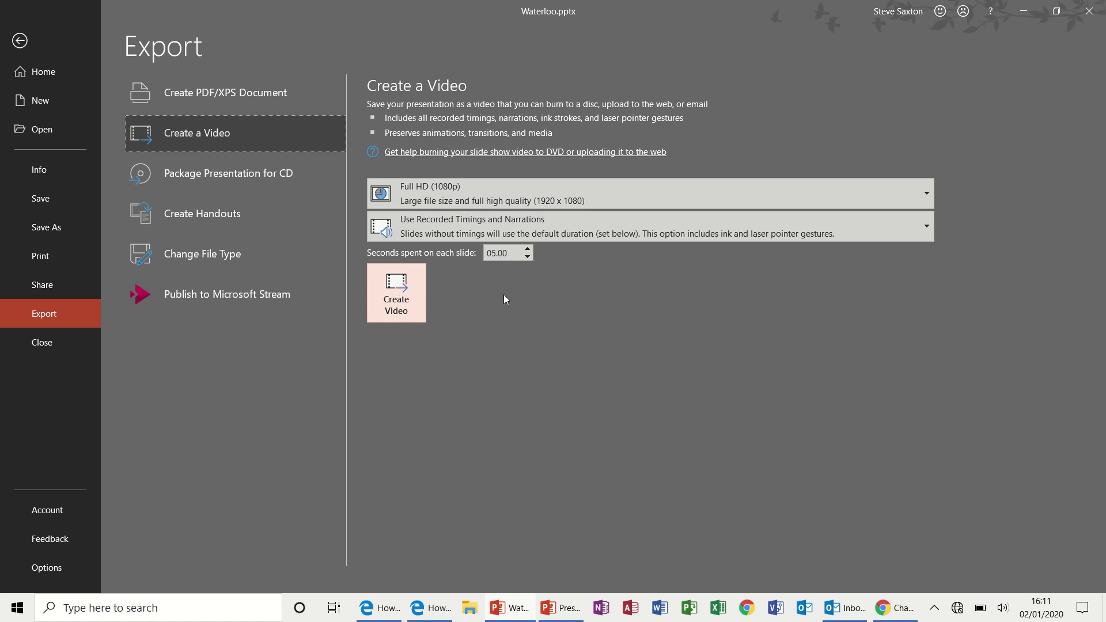
Create the video and save it as Waterloo.mp4 on the Desktop.
click(400, 296)
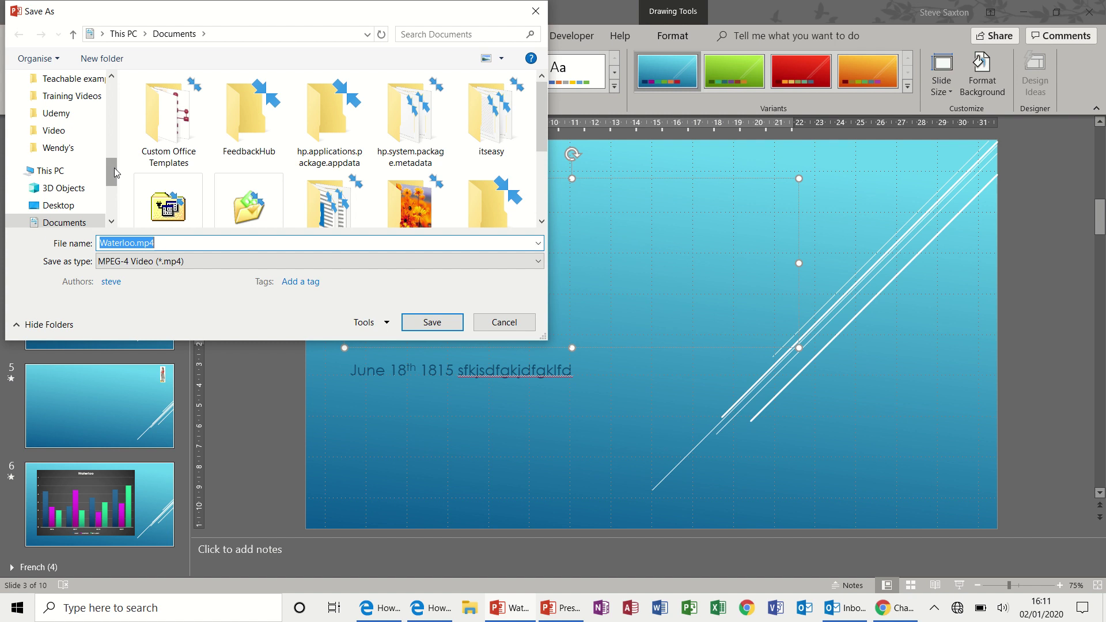
click(72, 206)
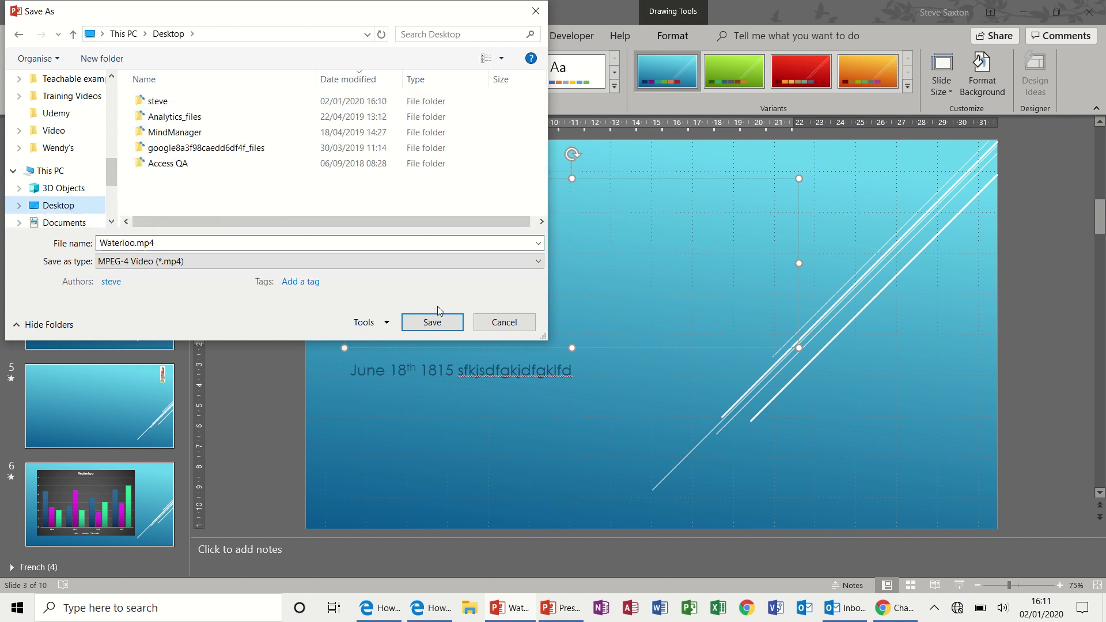
click(432, 322)
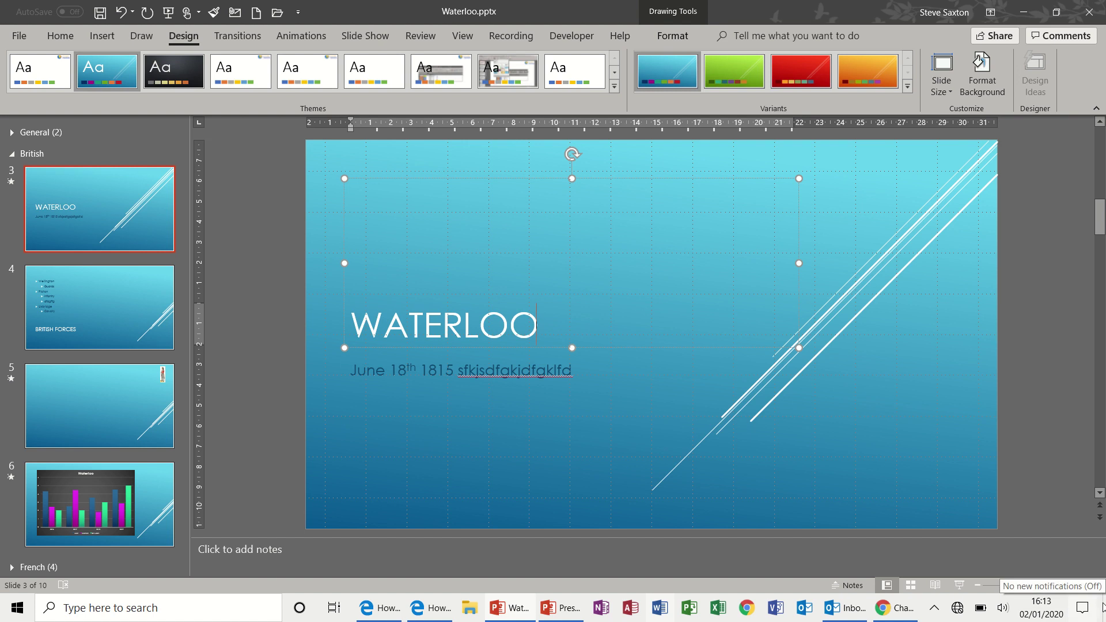
After rendering finishes, show the desktop and select the new Waterloo.mp4 file.
key(super+d)
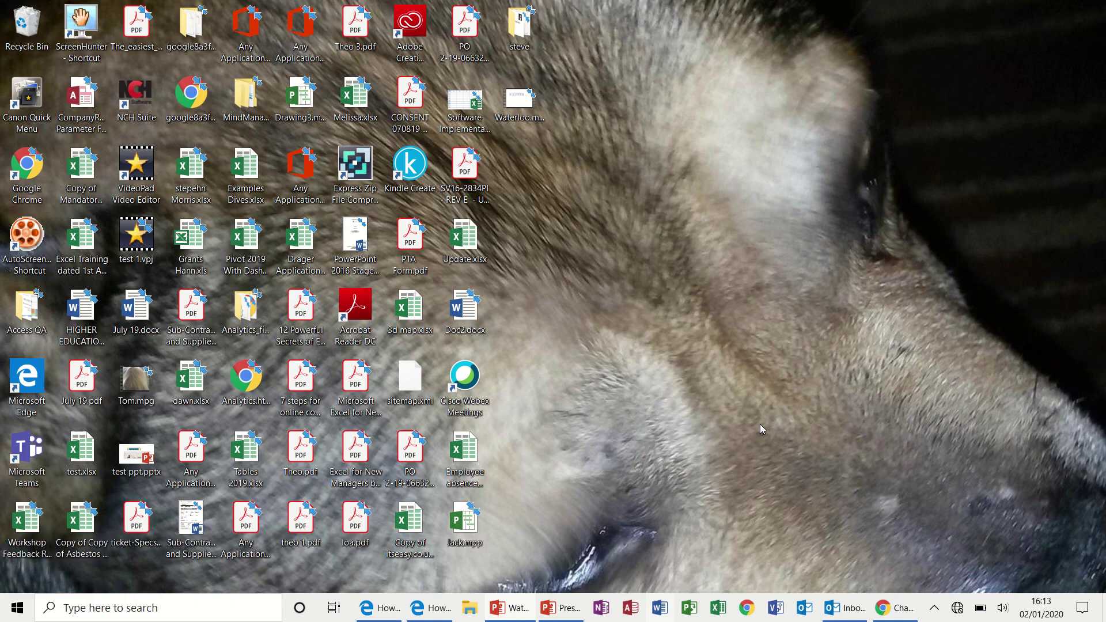
click(518, 111)
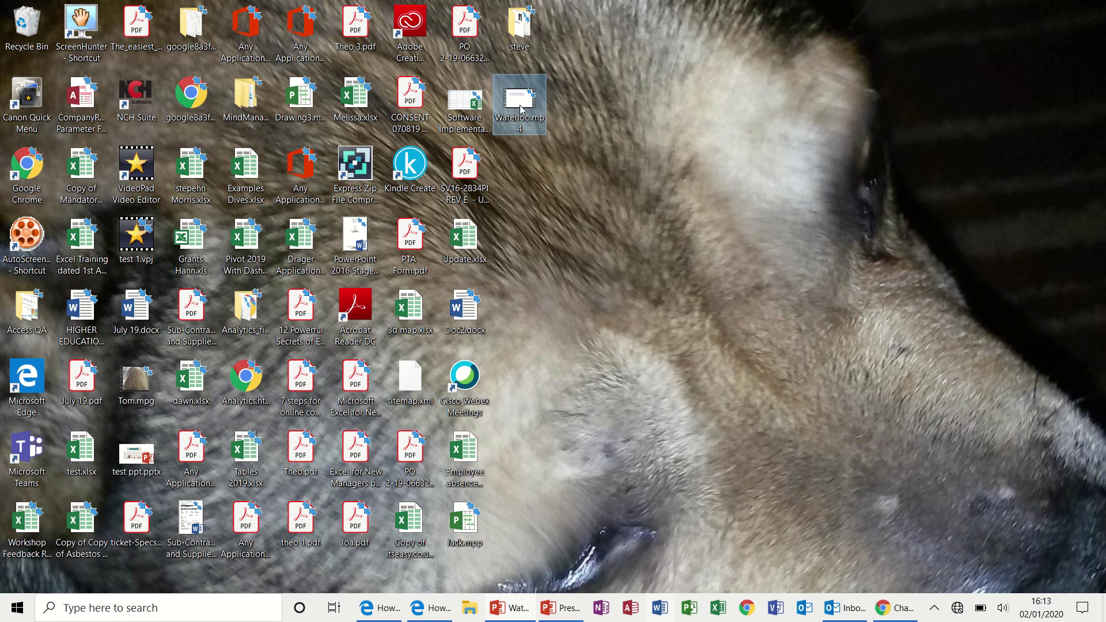
Play Waterloo.mp4 in Films & TV, watching it reach the casualty table slide.
double_click(519, 106)
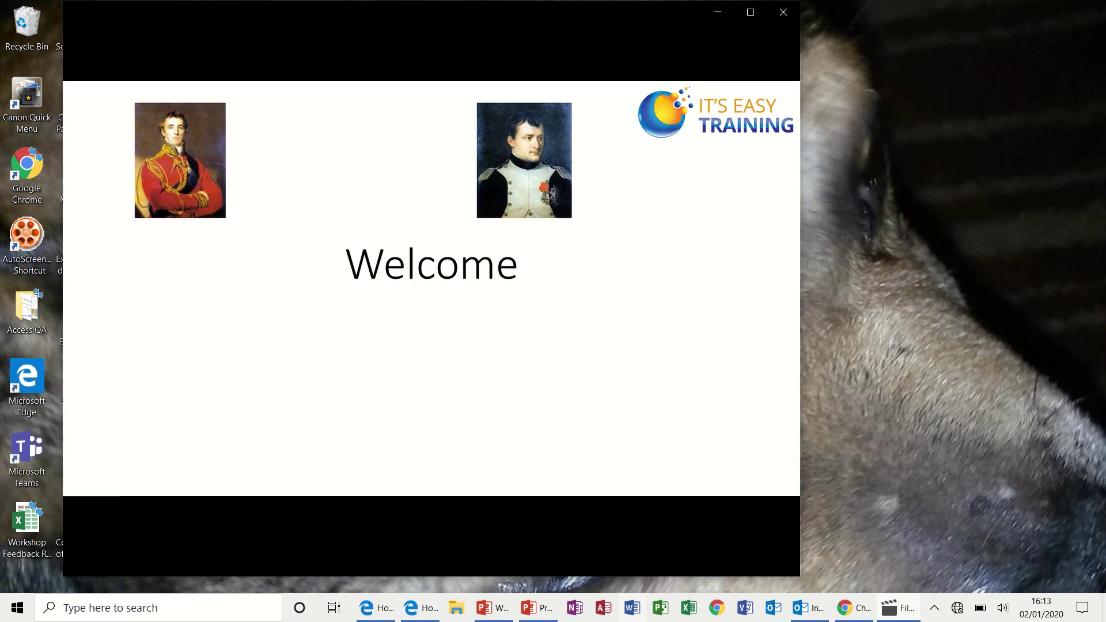
mouse_move(617, 213)
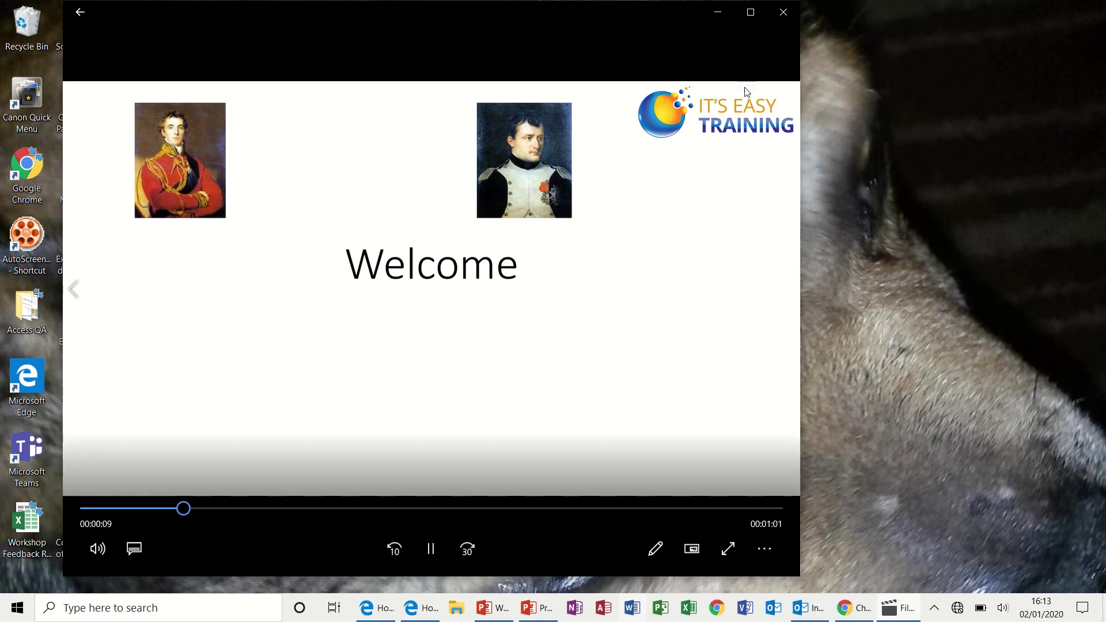
Close the Films & TV player and bring Waterloo.pptx back to the WATERLOO title slide.
click(788, 13)
click(506, 610)
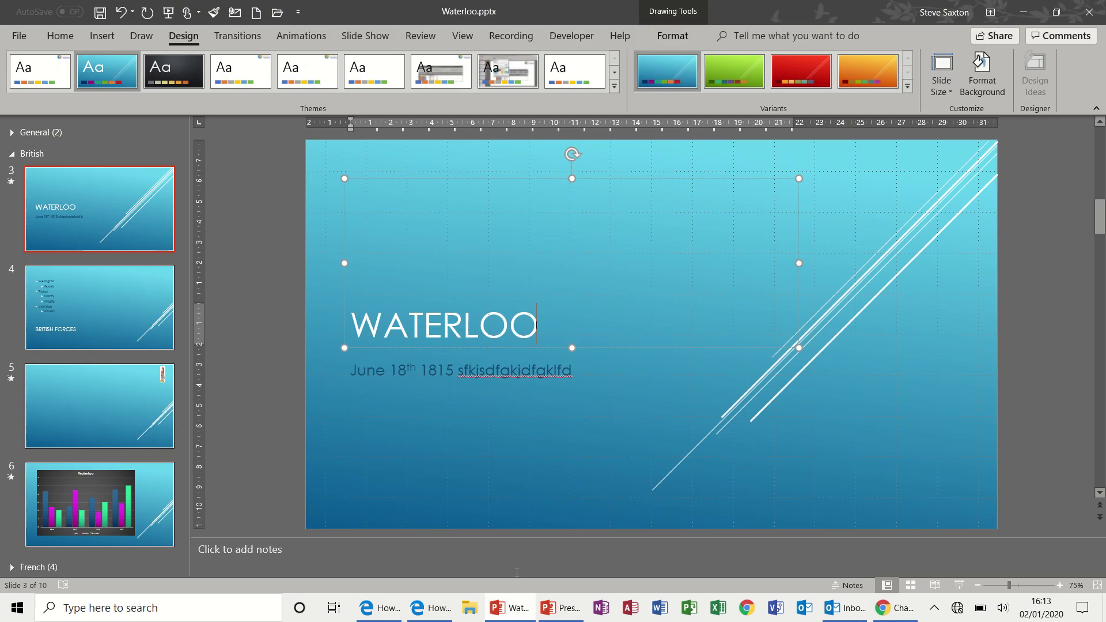